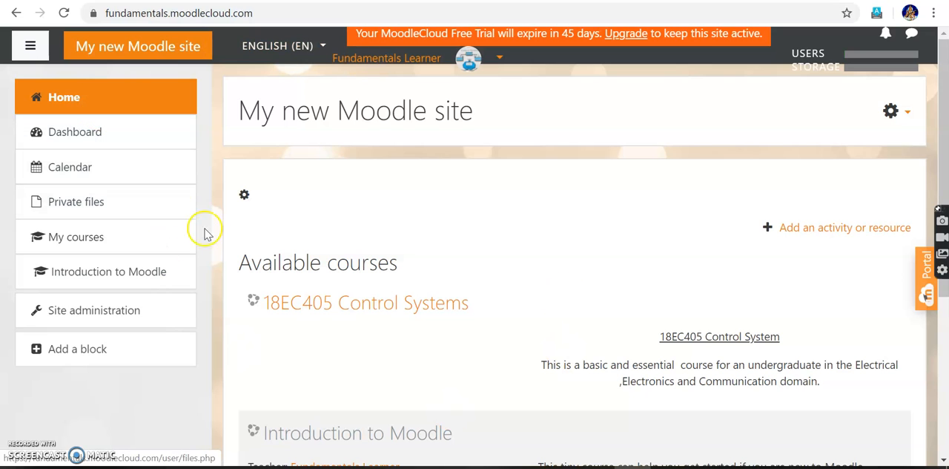
# Open the 18EC405 Control Systems course from the site's list of available courses.
pyautogui.scroll(-1, 439, 340)
pyautogui.scroll(-2, 439, 340)
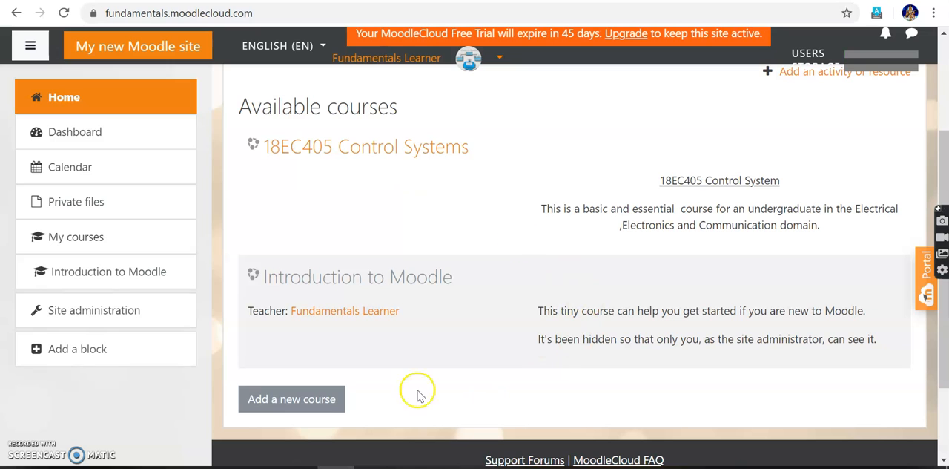
pyautogui.scroll(1, 434, 292)
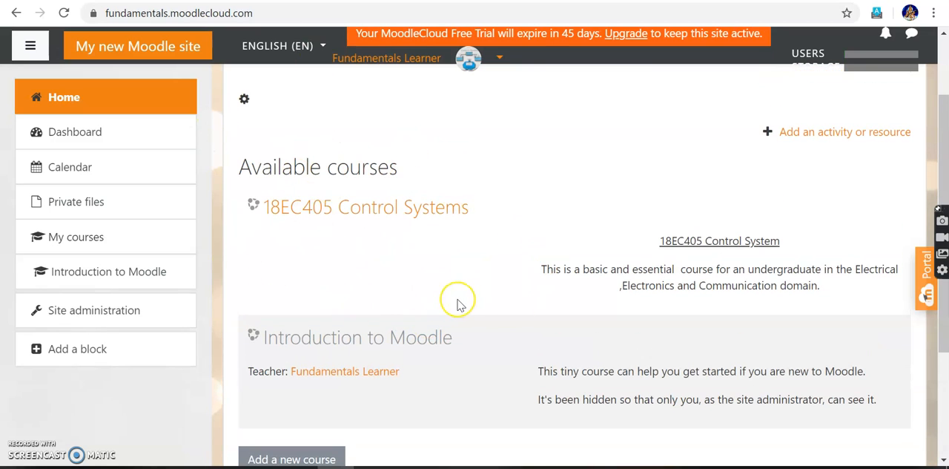
pyautogui.scroll(1, 460, 304)
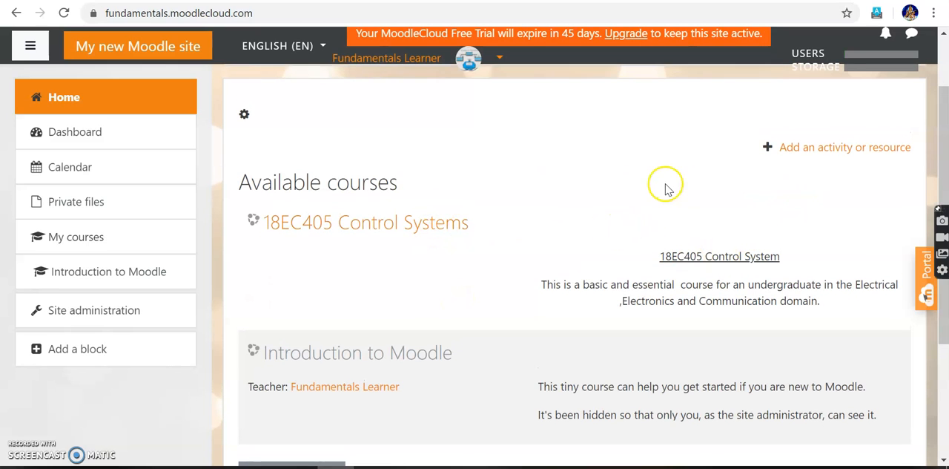
pyautogui.click(399, 225)
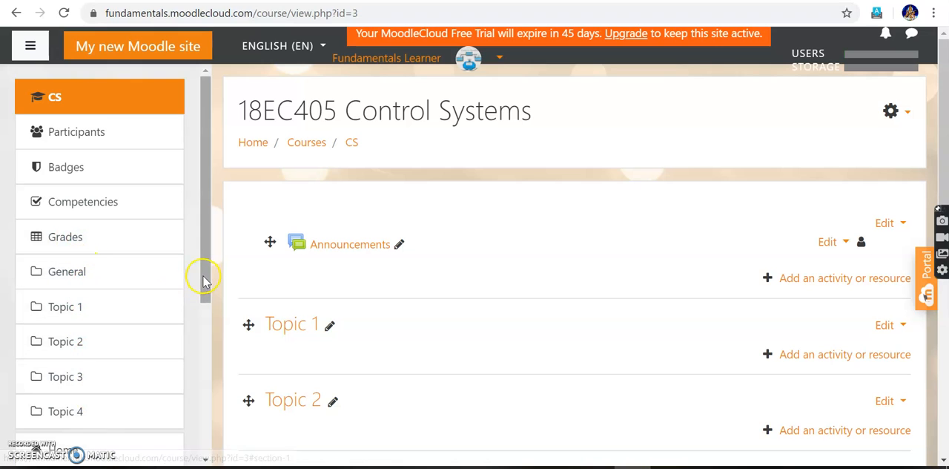
# Turn editing off for the 18EC405 Control Systems course.
pyautogui.moveTo(205, 277); pyautogui.dragTo(215, 326)
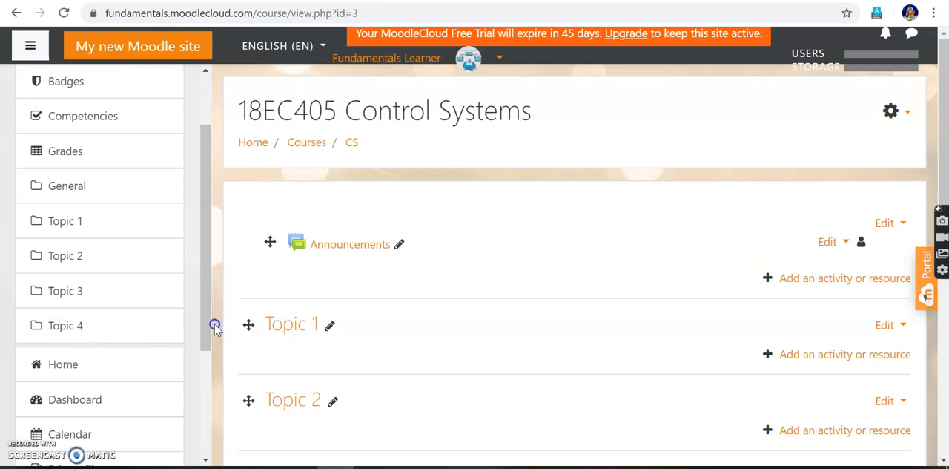
pyautogui.click(906, 113)
pyautogui.click(851, 161)
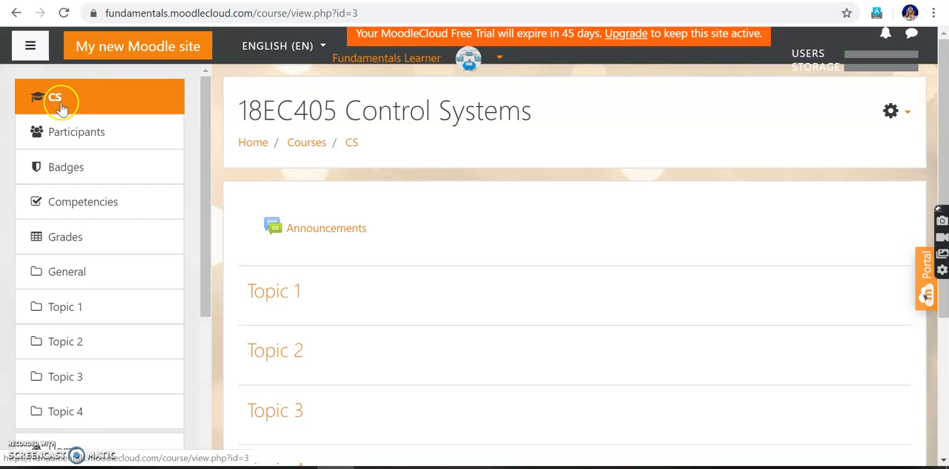
# Try to edit the Topic 1 and Topic 3 headings while course editing is off.
pyautogui.click(903, 113)
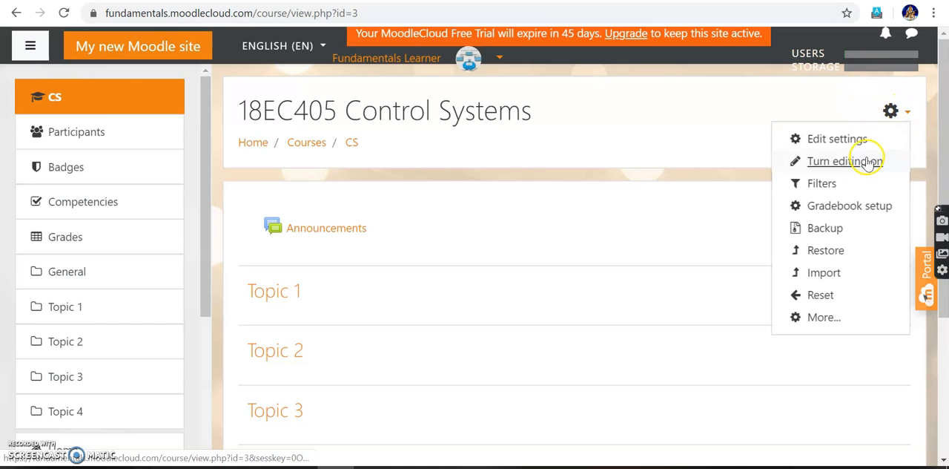
pyautogui.click(386, 162)
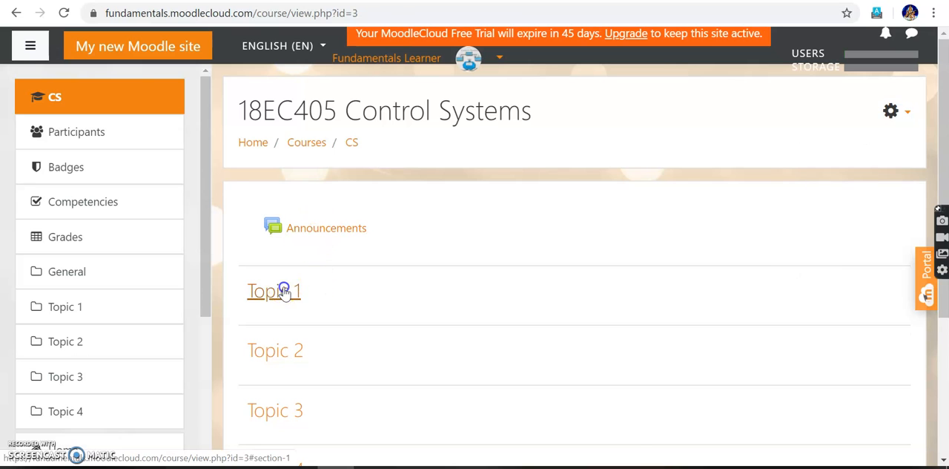
pyautogui.doubleClick(284, 291)
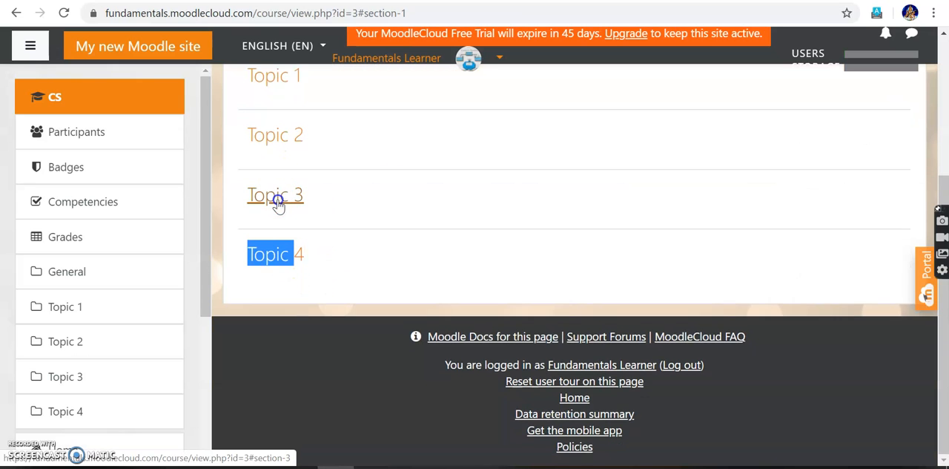
pyautogui.click(278, 200)
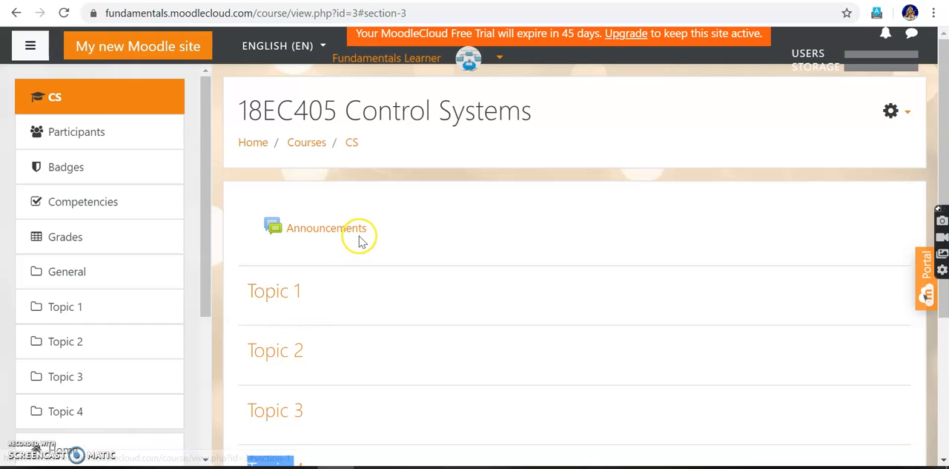
pyautogui.doubleClick(282, 297)
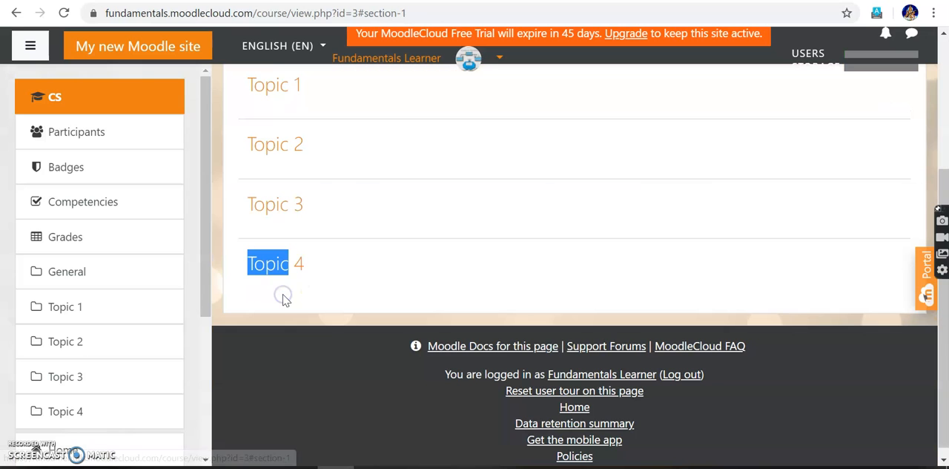
pyautogui.scroll(4, 541, 198)
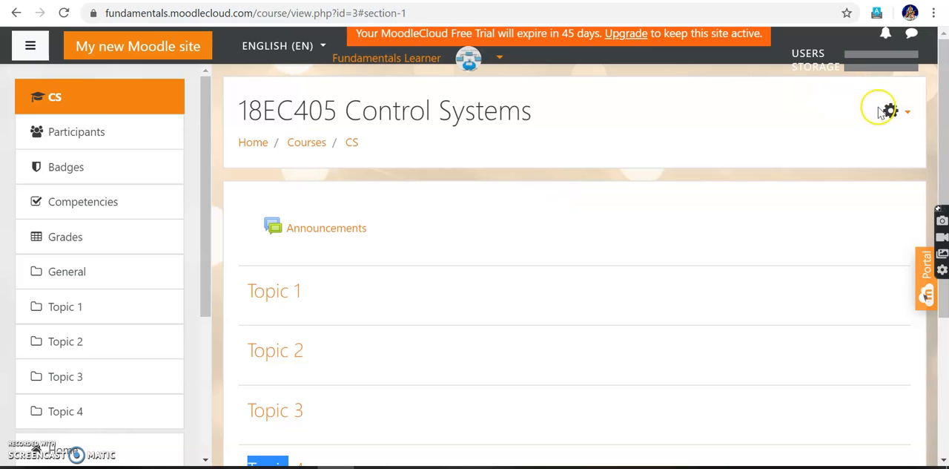
# Turn editing on for the 18EC405 Control Systems course.
pyautogui.click(906, 115)
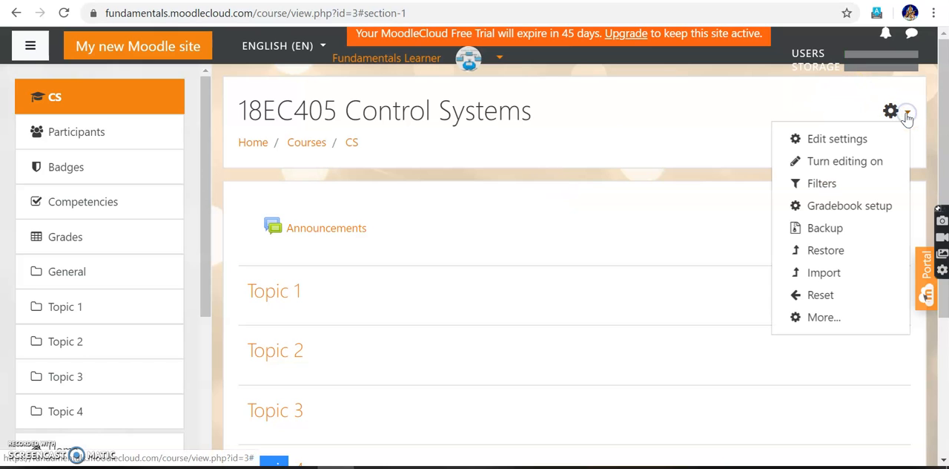
pyautogui.click(864, 164)
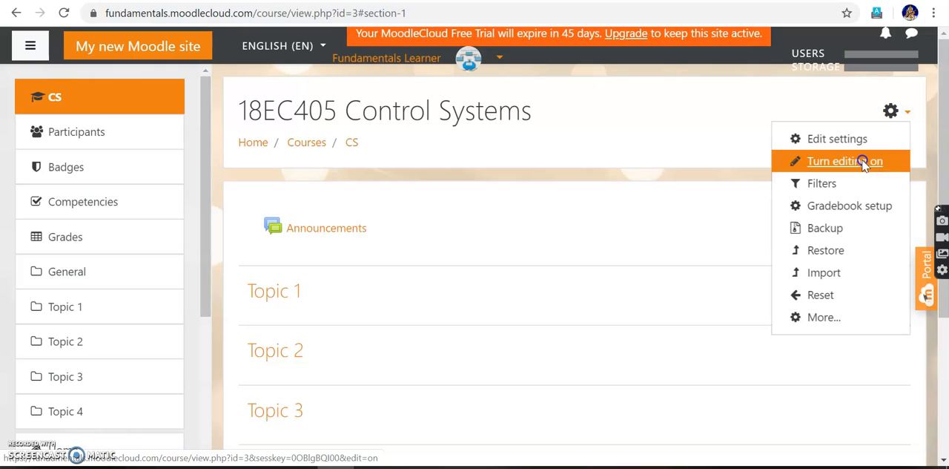
pyautogui.click(864, 164)
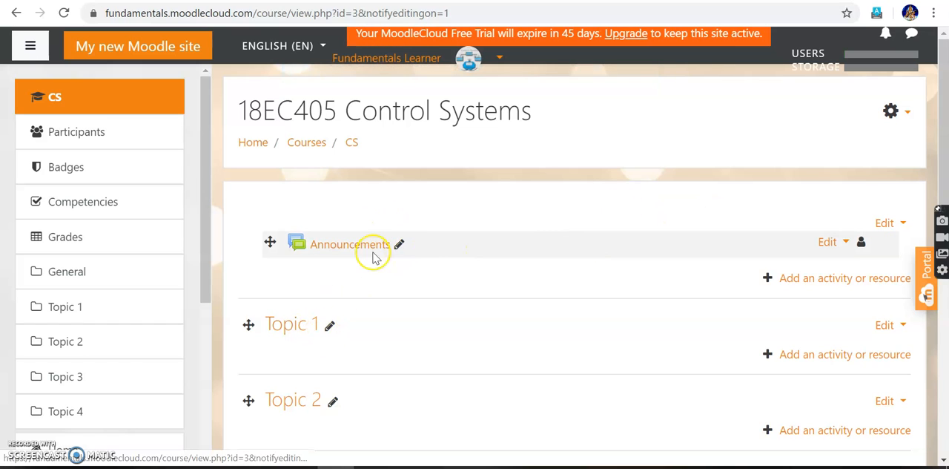
# Rename the Announcements forum as Welcome All, with the description "Welcome to the course on Control Systems" and "Wish you all a Happy Learning".
pyautogui.click(832, 242)
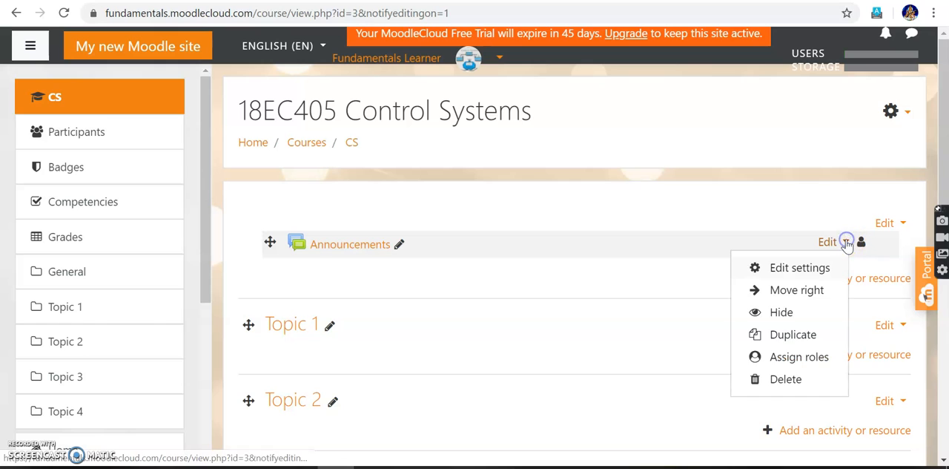
pyautogui.click(799, 268)
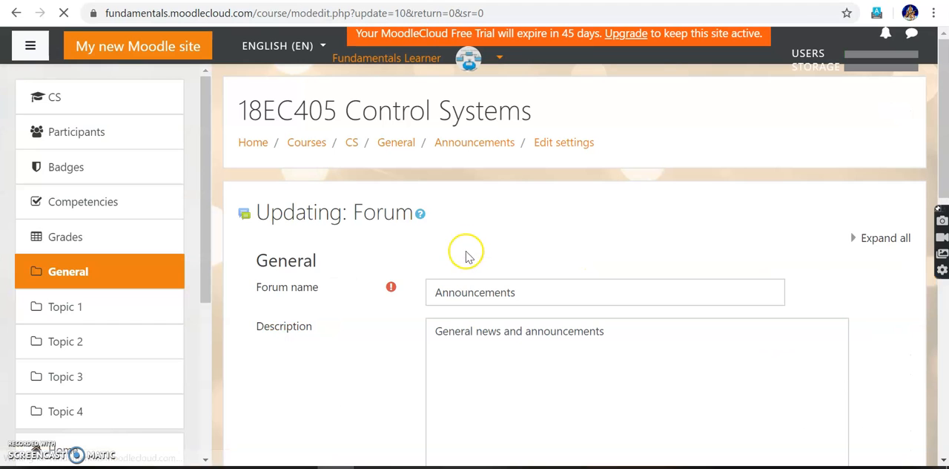
pyautogui.click(533, 292)
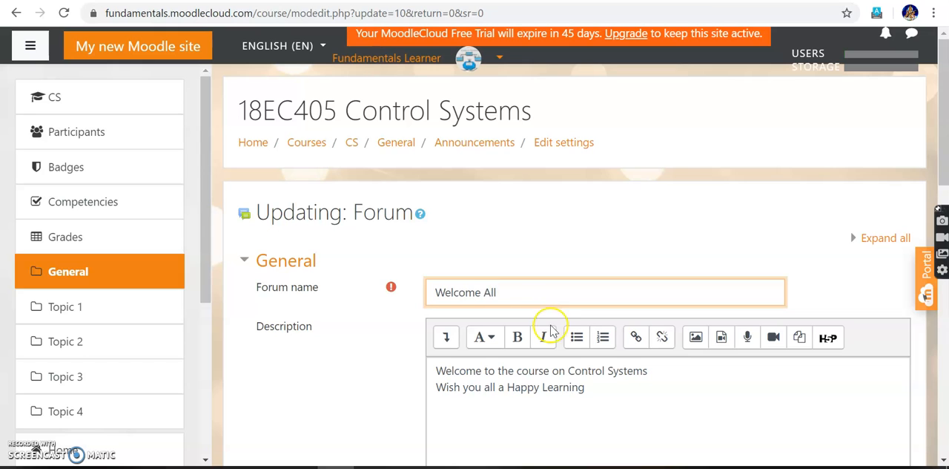
# Review the remaining settings of the Welcome All forum, then save them and display the forum.
pyautogui.scroll(-1, 598, 388)
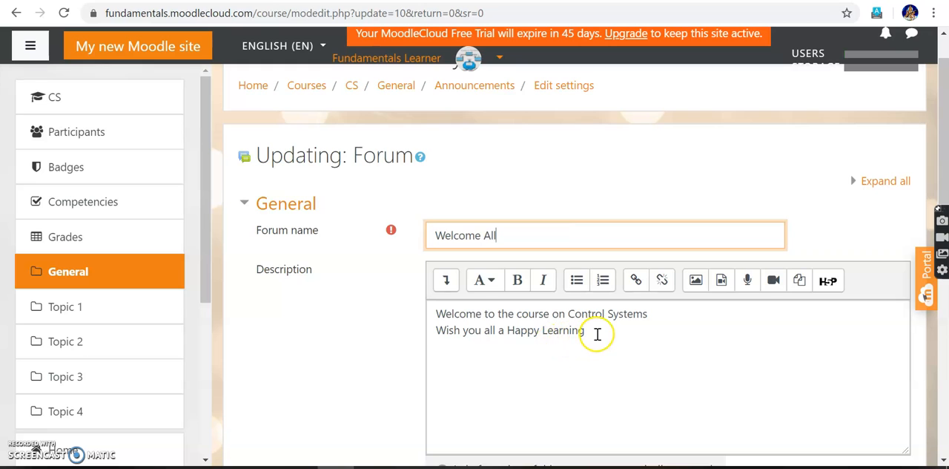
pyautogui.scroll(-1, 599, 333)
pyautogui.scroll(-3, 597, 334)
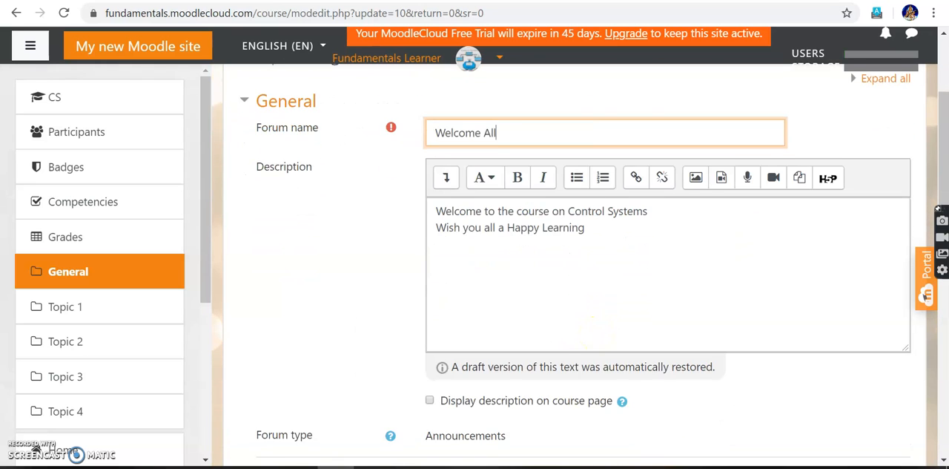
pyautogui.scroll(-1, 597, 334)
pyautogui.scroll(1, 597, 333)
pyautogui.scroll(-1, 597, 334)
pyautogui.scroll(-1, 578, 259)
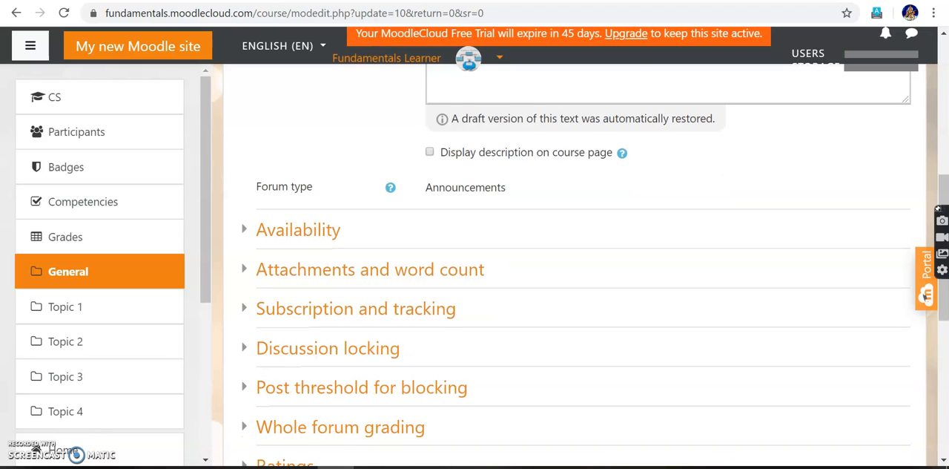
pyautogui.scroll(-1, 578, 259)
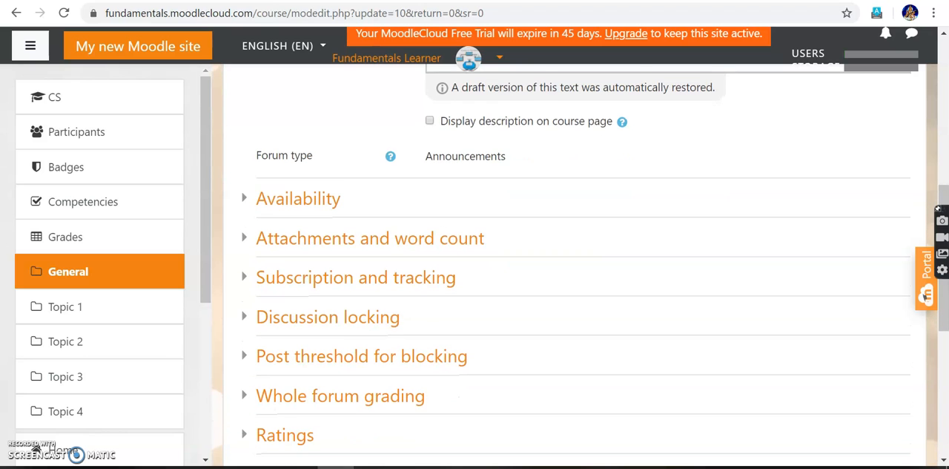
pyautogui.scroll(-6, 578, 260)
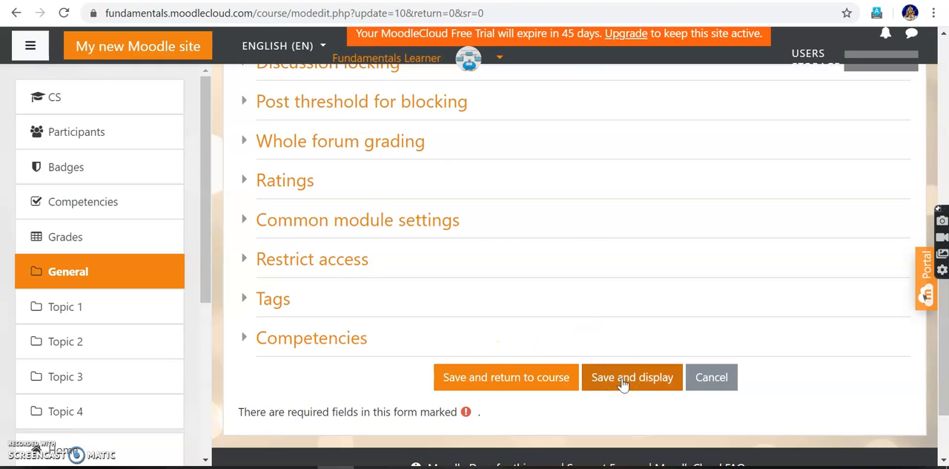
pyautogui.click(545, 387)
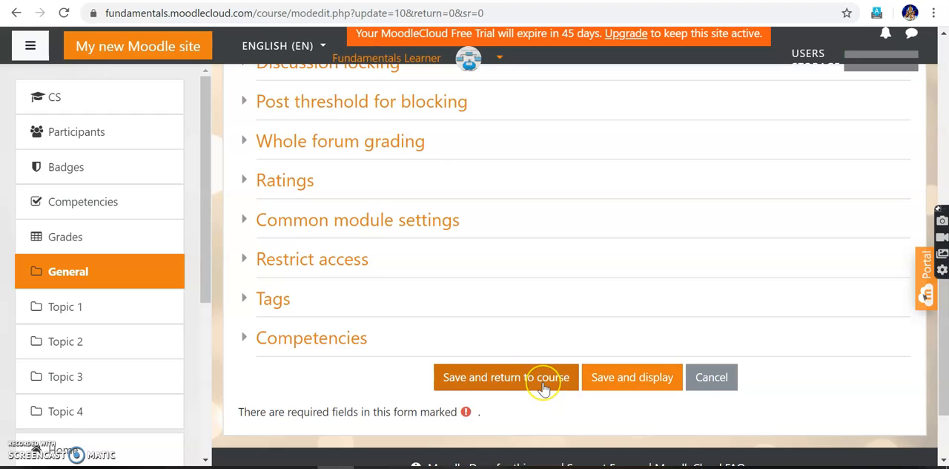
pyautogui.click(613, 377)
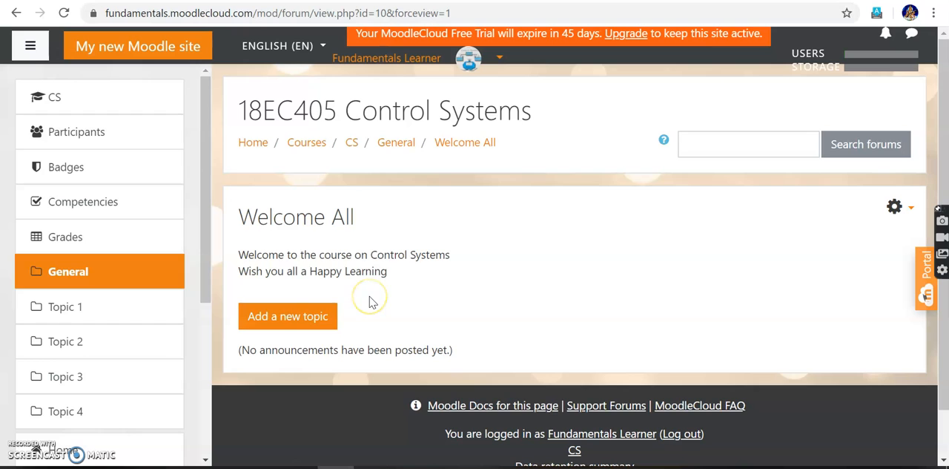
# Return to the Topic 1 section of the course page and look at the edit options of Welcome All and Topic 1.
pyautogui.click(70, 304)
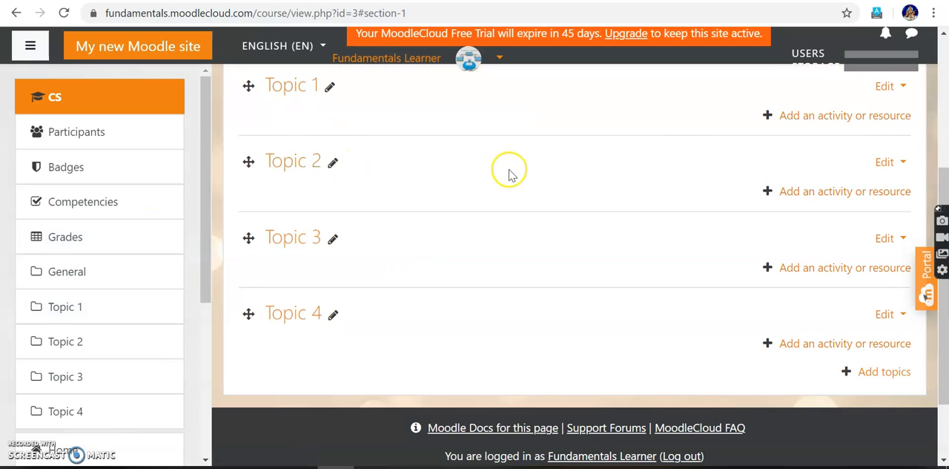
pyautogui.scroll(2, 508, 169)
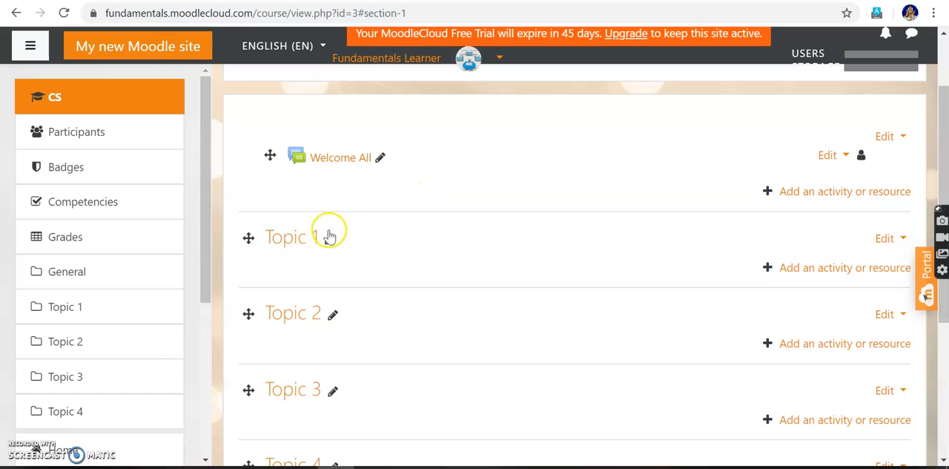
pyautogui.click(845, 156)
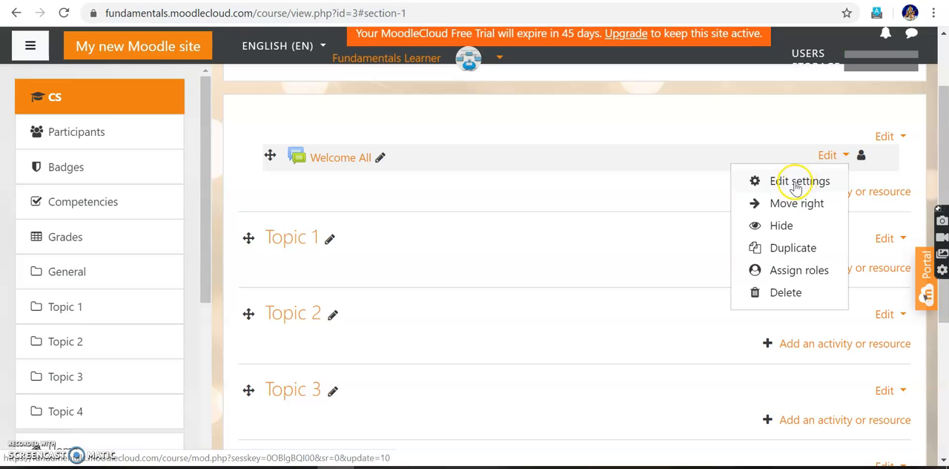
pyautogui.click(471, 186)
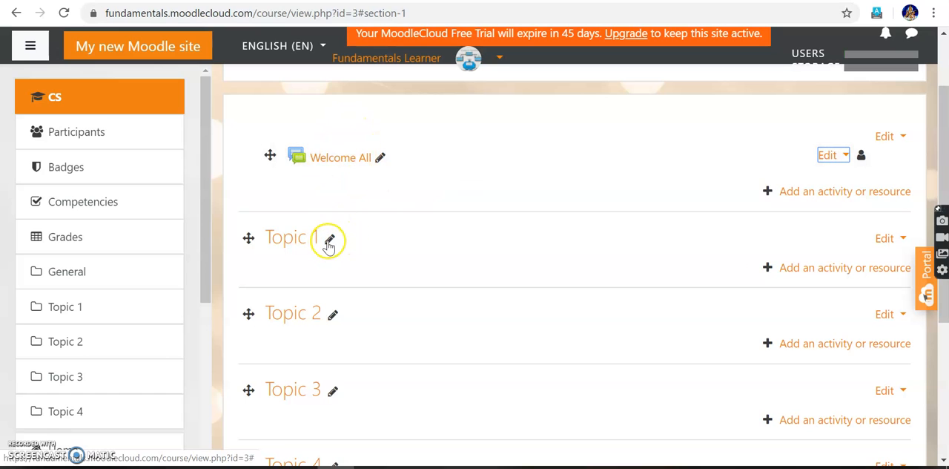
pyautogui.click(900, 239)
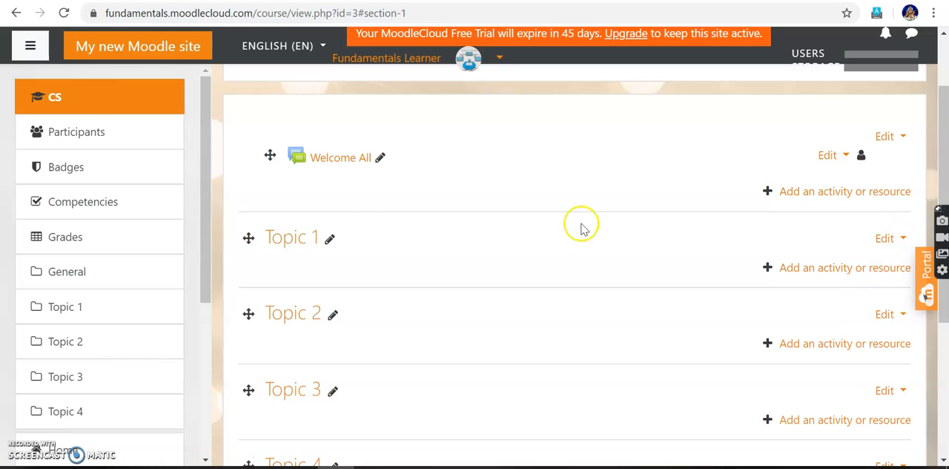
pyautogui.click(329, 241)
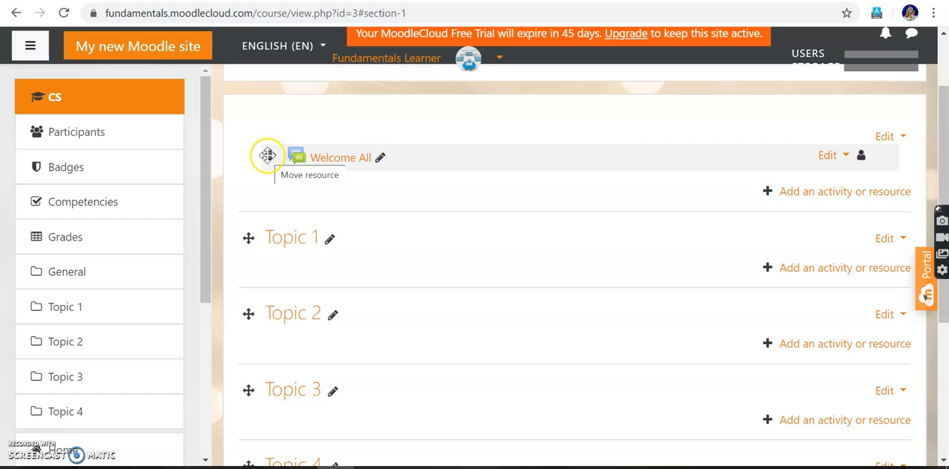
# Reorder the course sections by moving Topic 2 above Topic 1.
pyautogui.moveTo(248, 313); pyautogui.dragTo(250, 233)
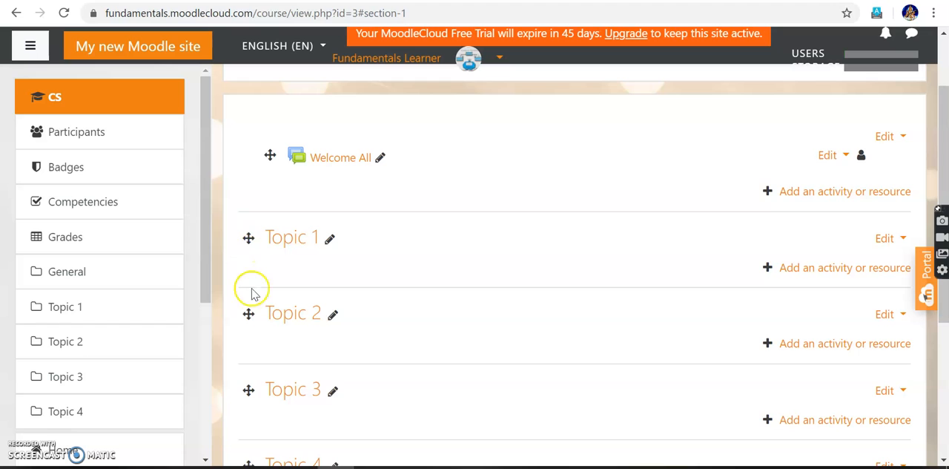
pyautogui.moveTo(249, 331); pyautogui.dragTo(256, 187)
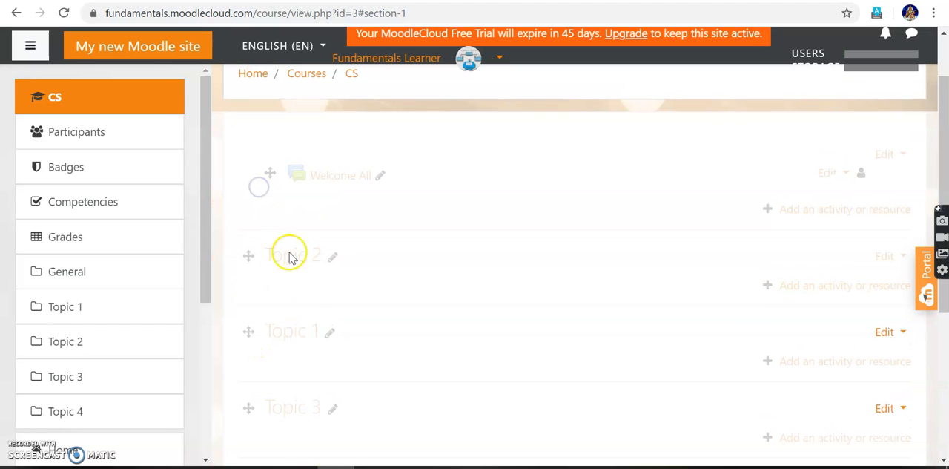
pyautogui.moveTo(248, 256); pyautogui.dragTo(272, 131)
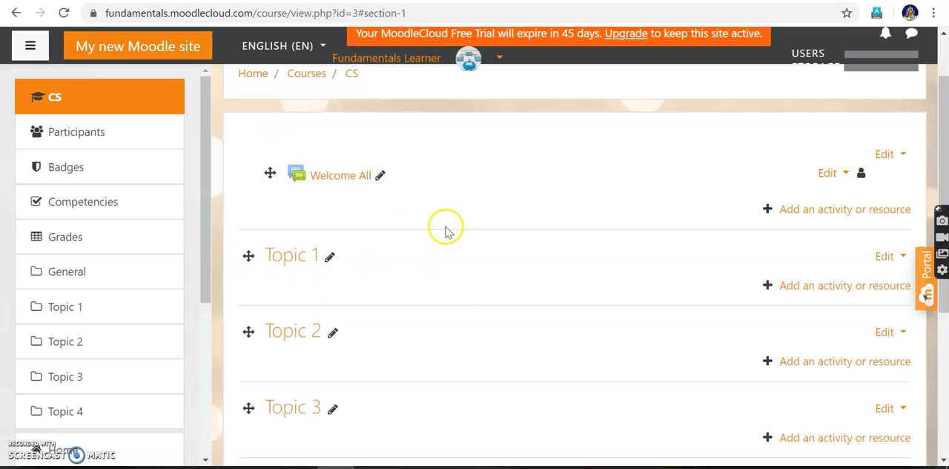
pyautogui.click(771, 210)
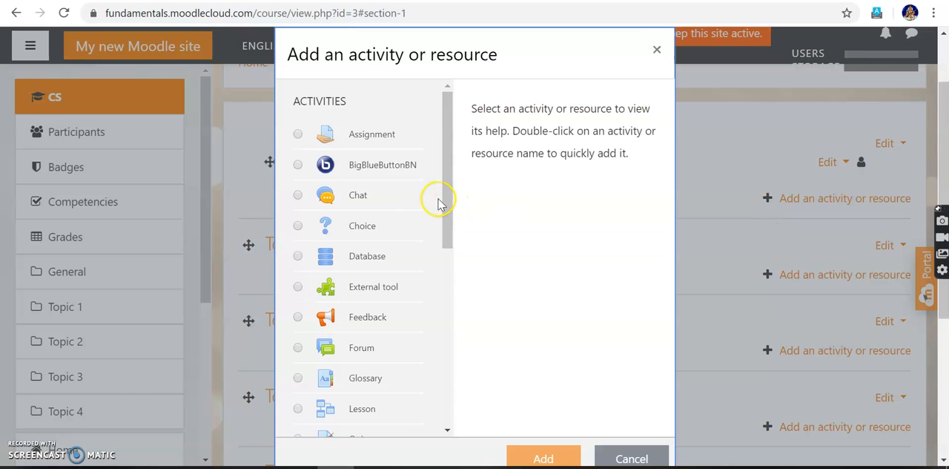
pyautogui.moveTo(447, 193); pyautogui.dragTo(445, 190)
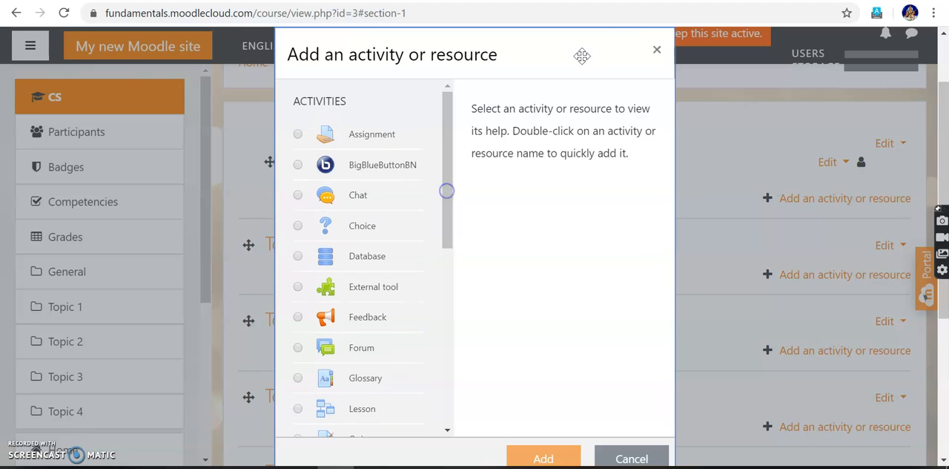
pyautogui.click(655, 51)
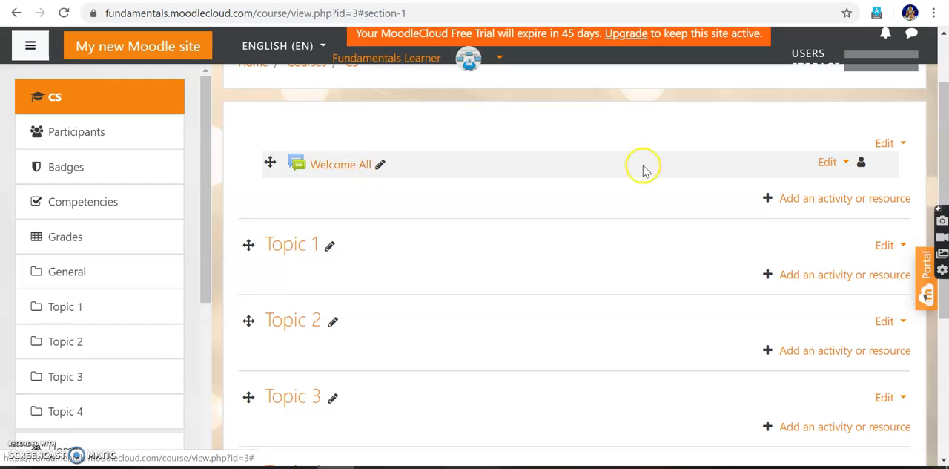
# Add a Label resource to the General section with the text "This is a fascinating course for an Engineering student" and save it.
pyautogui.click(769, 200)
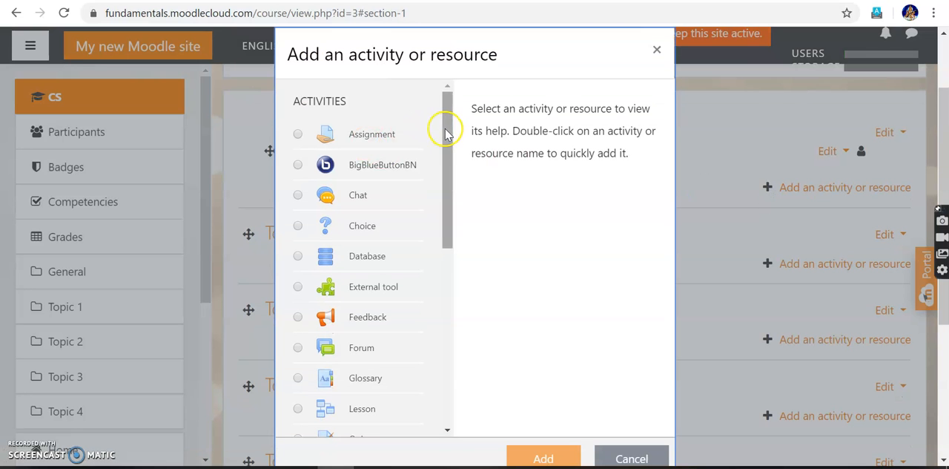
pyautogui.scroll(-2, 443, 135)
pyautogui.moveTo(442, 148); pyautogui.dragTo(454, 322)
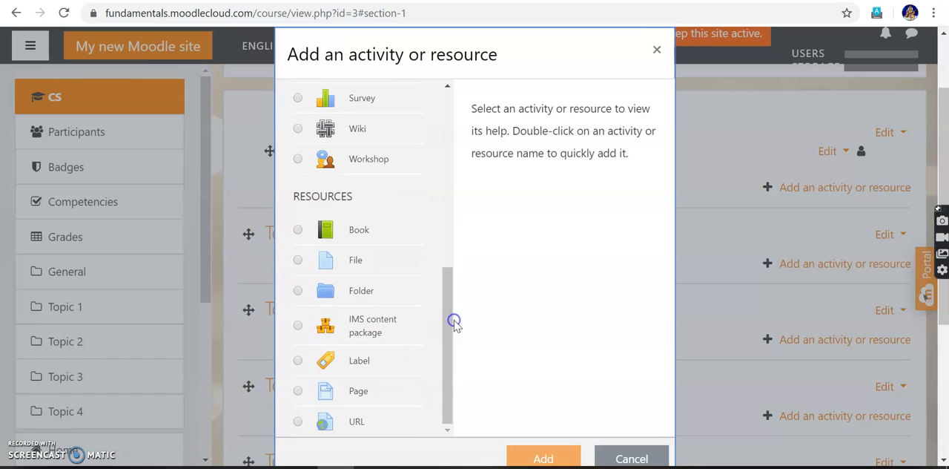
pyautogui.click(296, 361)
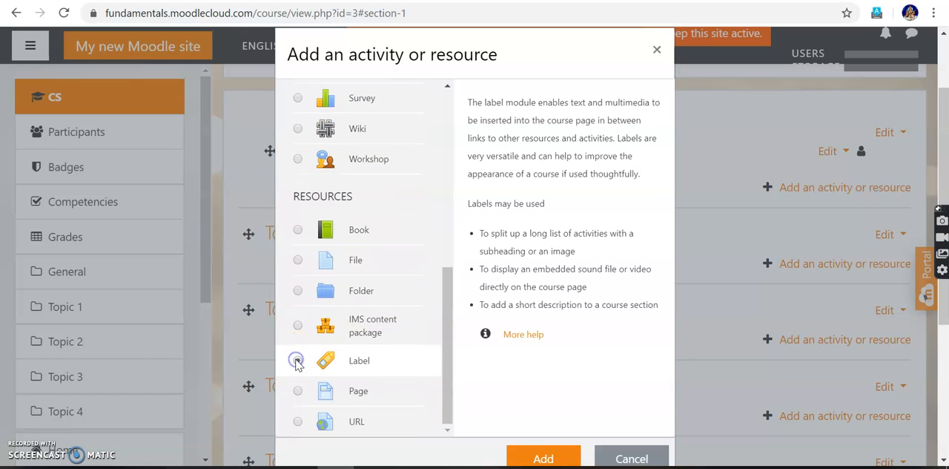
pyautogui.click(536, 459)
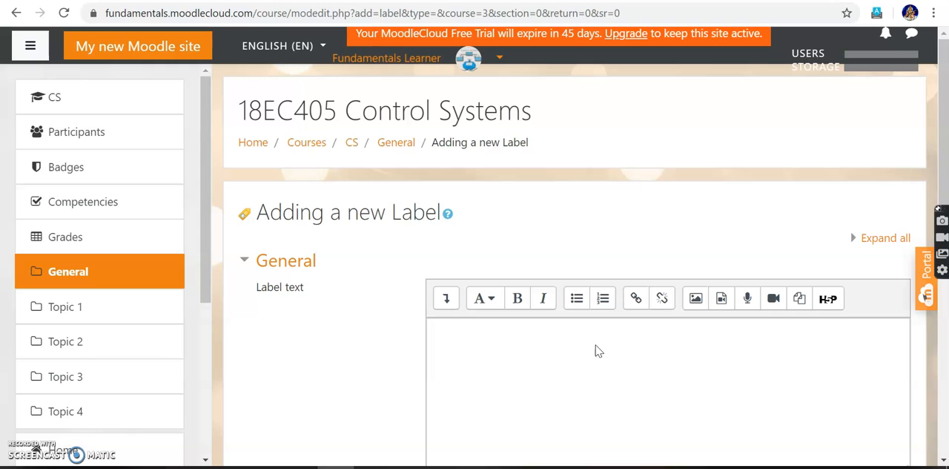
pyautogui.click(459, 344)
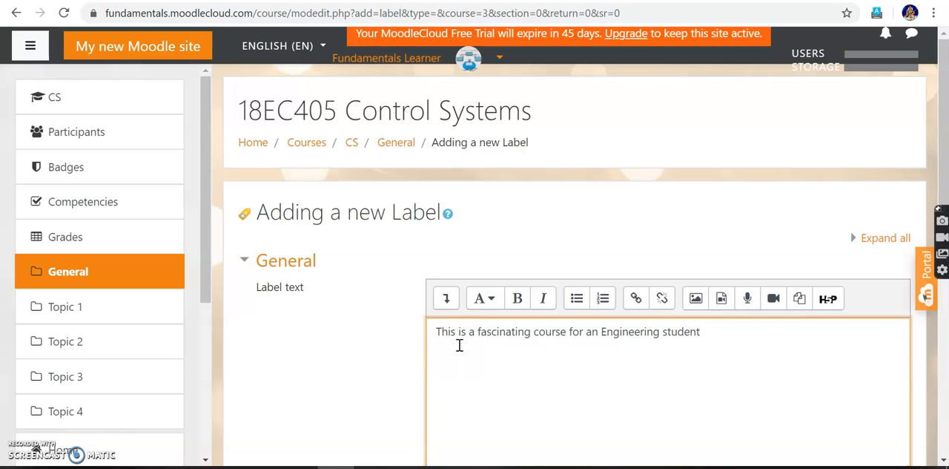
pyautogui.scroll(-3, 459, 346)
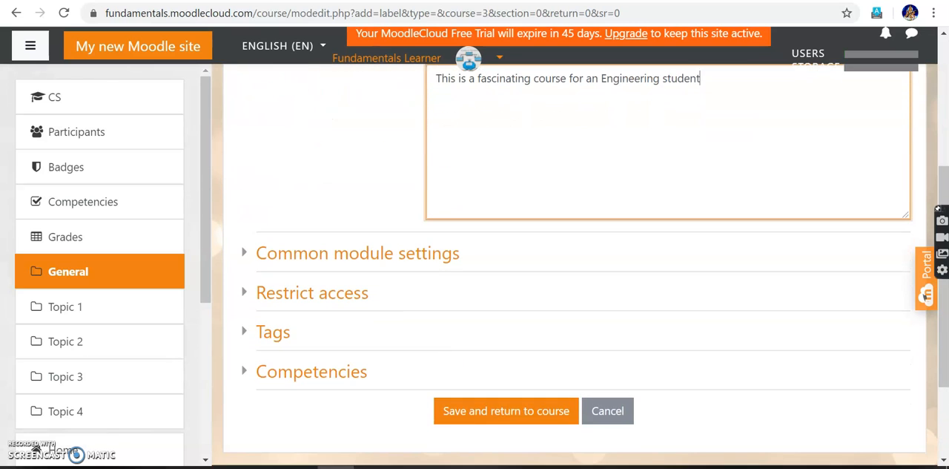
pyautogui.click(486, 416)
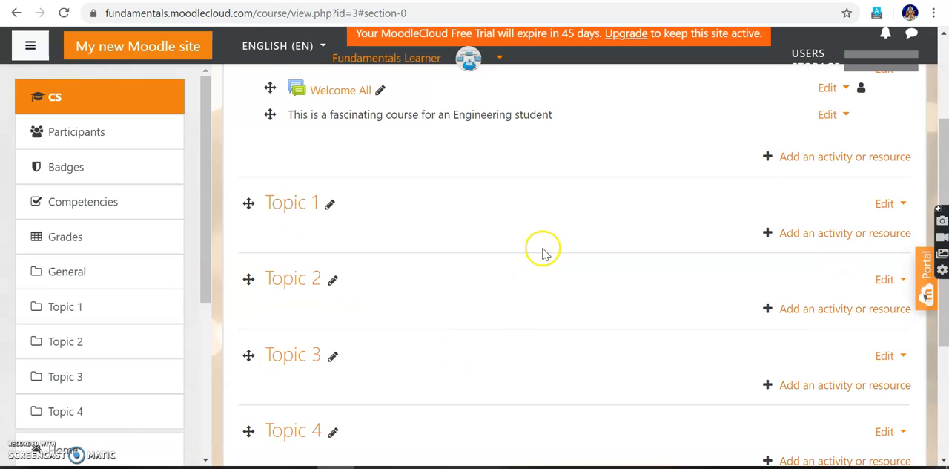
# Try to move the new label above the Welcome All forum in the General section.
pyautogui.scroll(2, 537, 252)
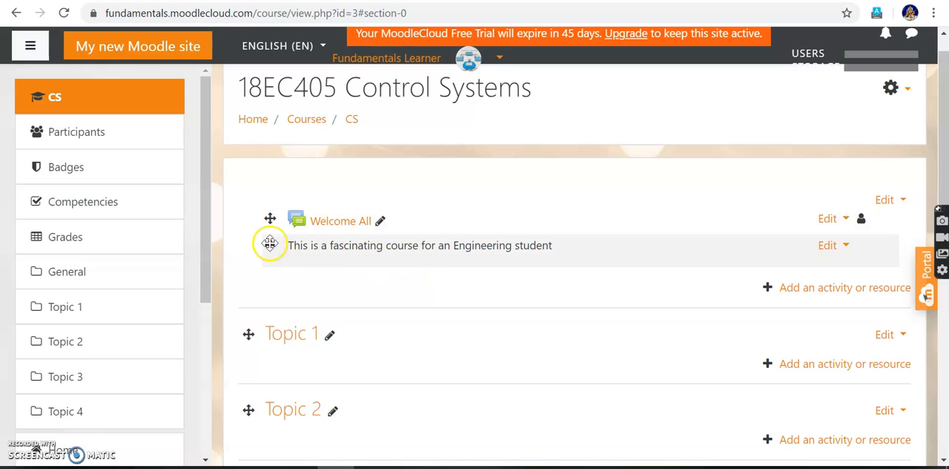
pyautogui.moveTo(269, 244); pyautogui.dragTo(264, 200)
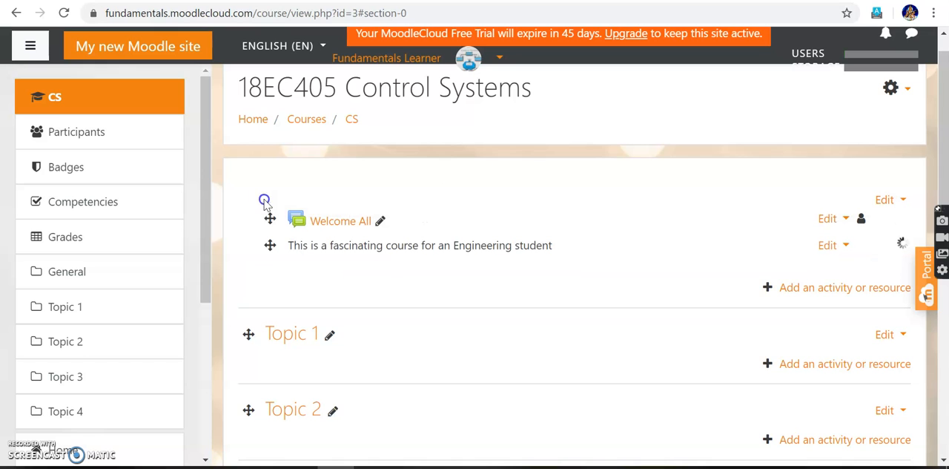
pyautogui.moveTo(270, 244); pyautogui.dragTo(253, 183)
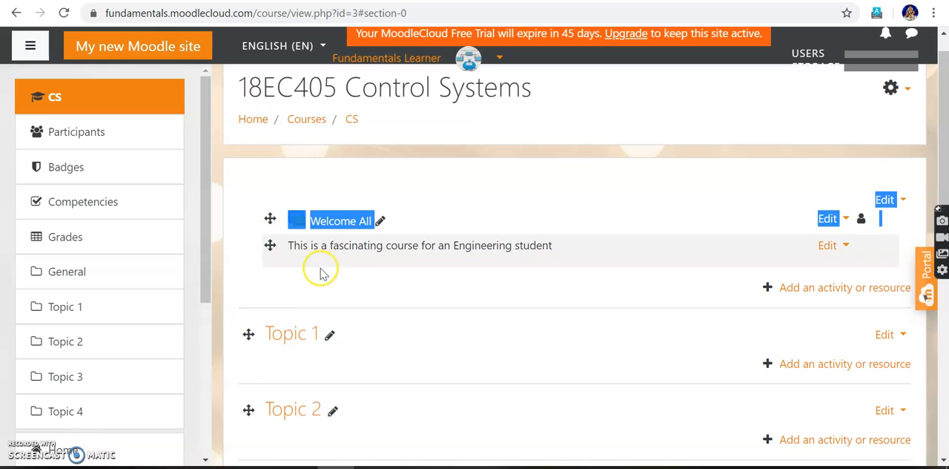
pyautogui.click(364, 295)
# Open the Topic 1 section for editing and give it the custom section name "Chapter 1".
pyautogui.scroll(-1, 393, 355)
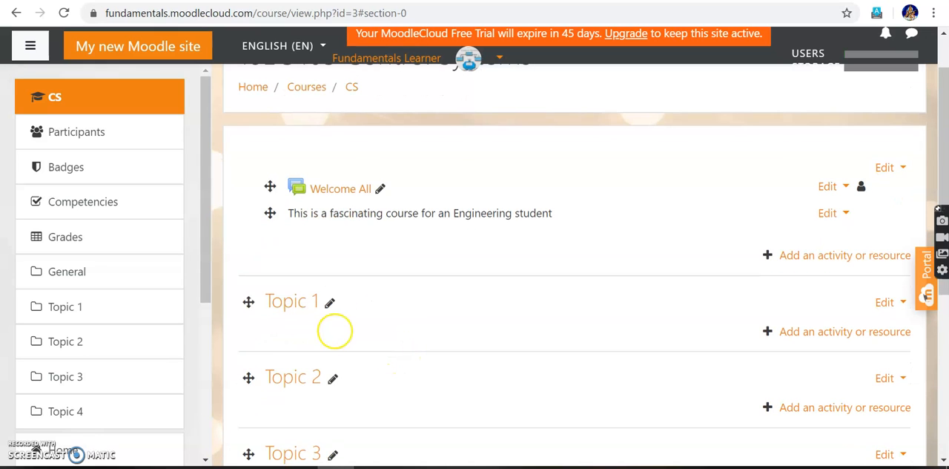
pyautogui.click(903, 306)
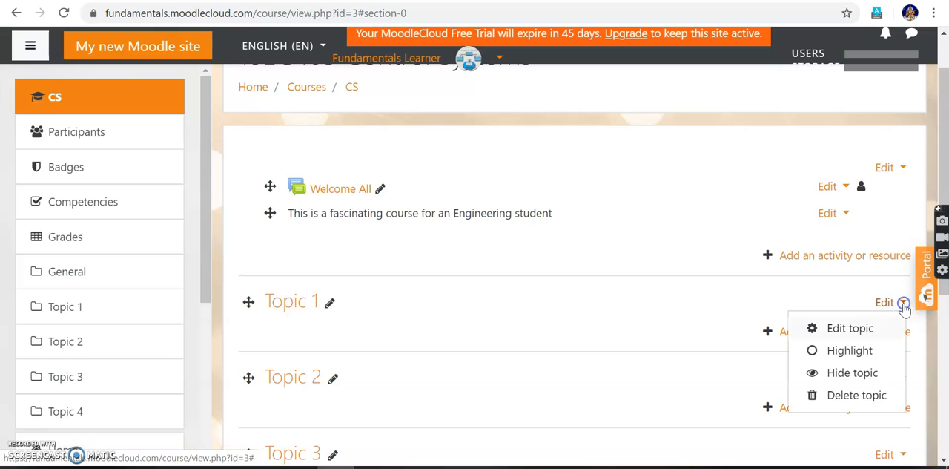
pyautogui.click(860, 331)
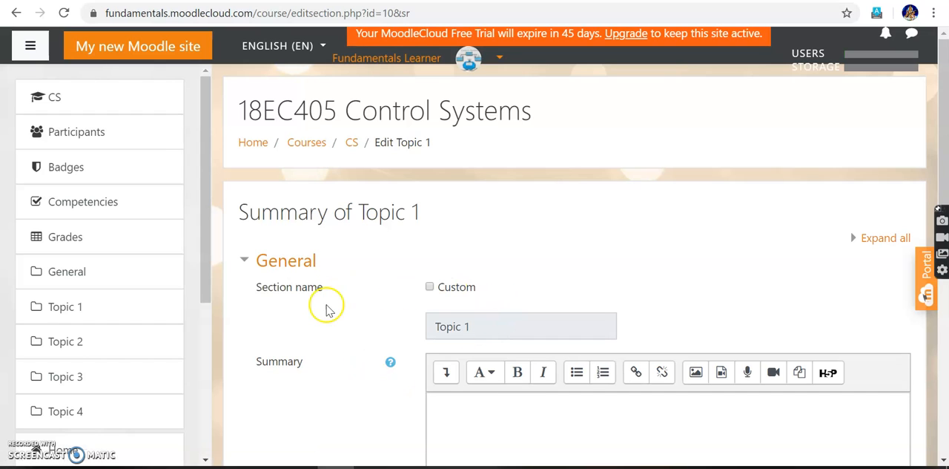
pyautogui.click(429, 288)
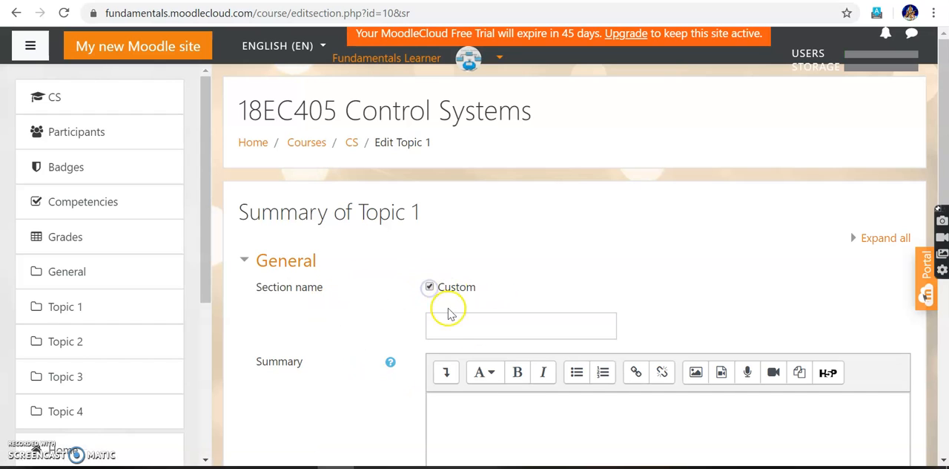
pyautogui.click(455, 322)
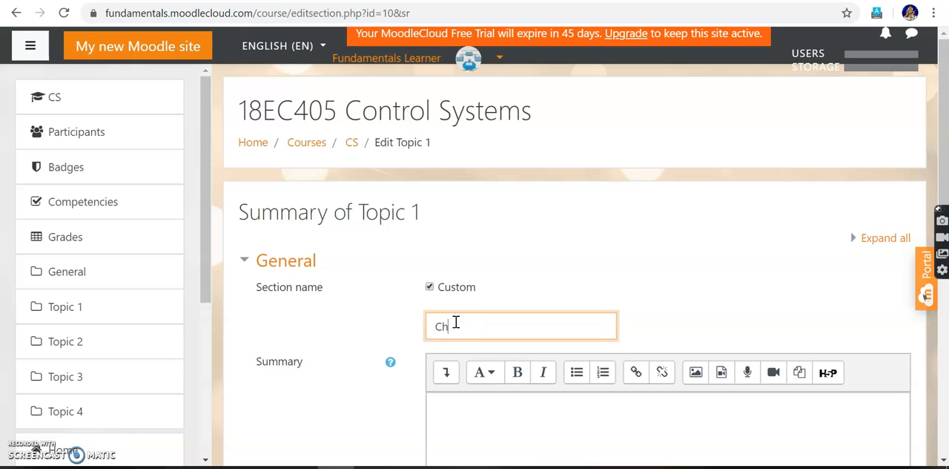
pyautogui.click(429, 288)
# Enter a summary covering open and closed loop control systems, block diagram reduction, Signal flow graph with Mason's Gain Formula and electrical-mechanical analogy, and save the section.
pyautogui.scroll(-1, 466, 361)
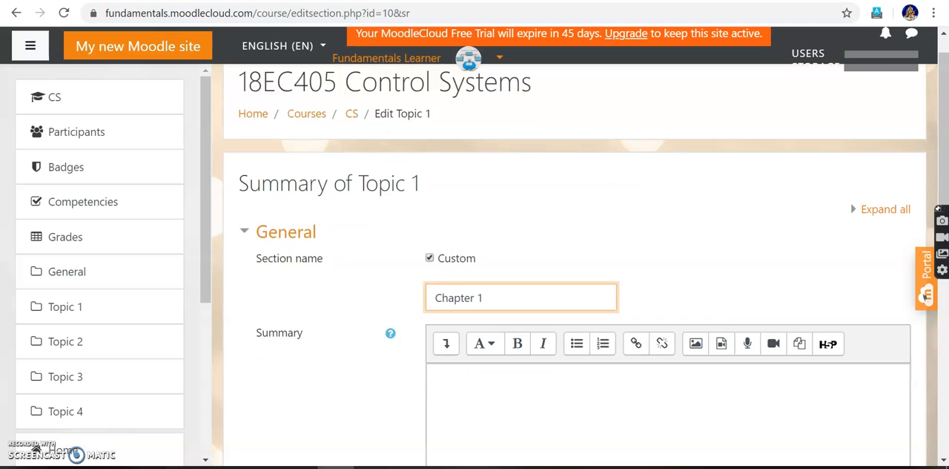
pyautogui.click(465, 361)
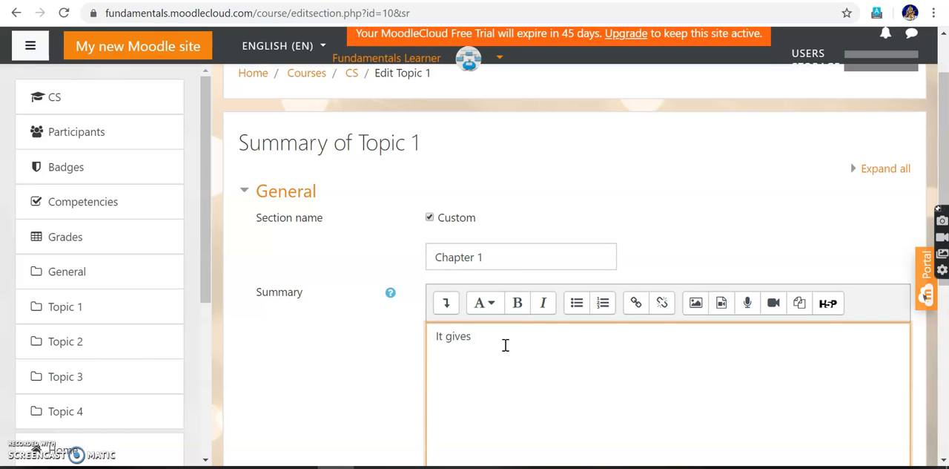
pyautogui.write("an overview of open loop and closed loop control system. It also deals with representing the system using block diagram. Reduction of block diagram into a single block using block diagram reduction techniques.Reduction using Signal flow graph with Mason's Gain Formula. Analogy between electrical and mechanical system")
pyautogui.scroll(-1, 493, 227)
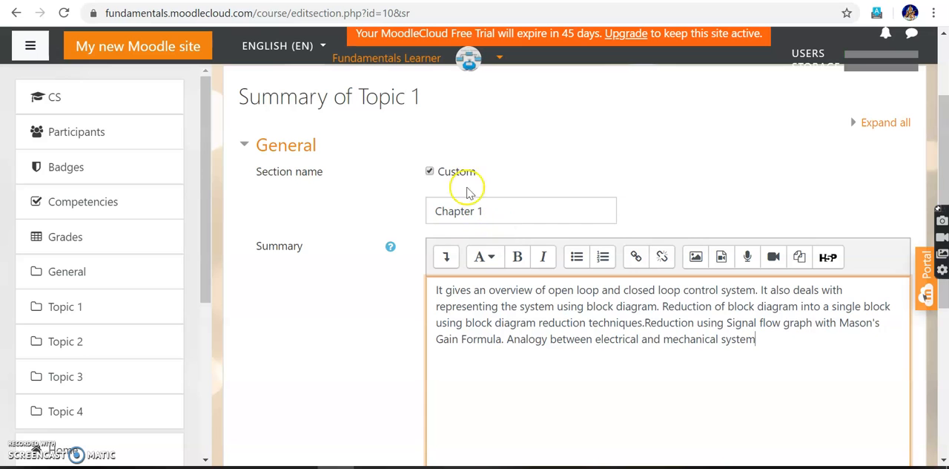
pyautogui.scroll(-1, 489, 201)
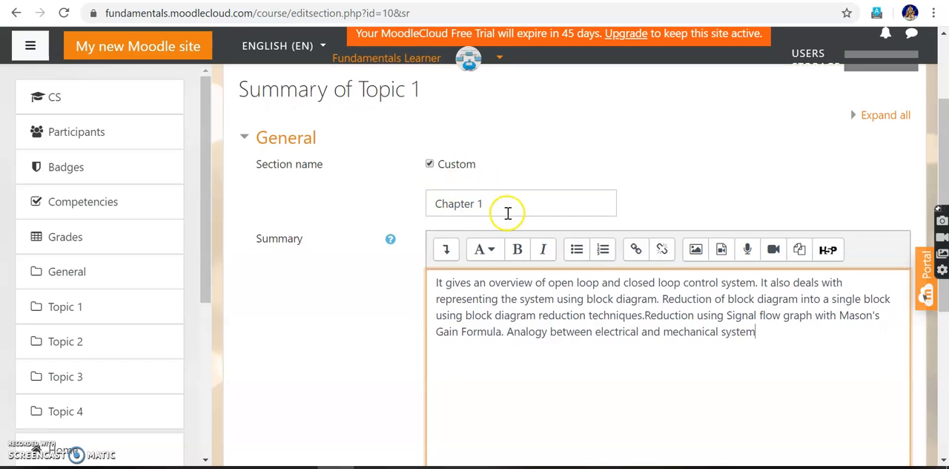
pyautogui.scroll(-1, 477, 212)
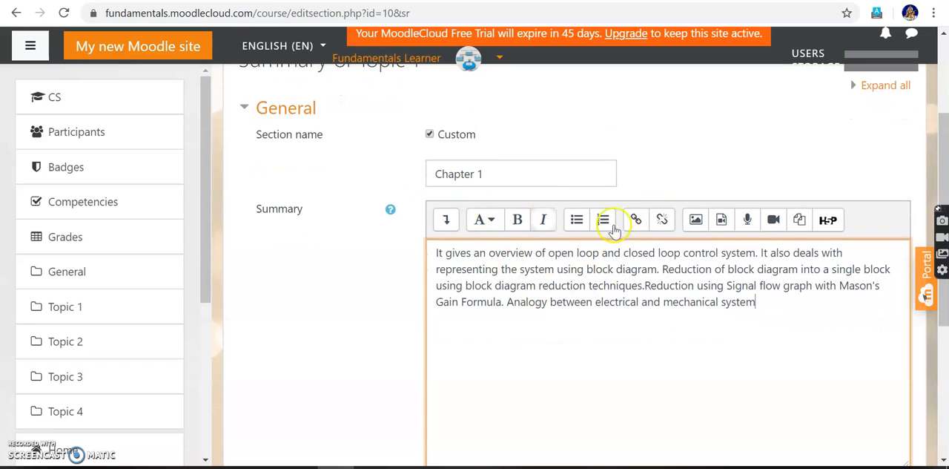
pyautogui.scroll(-4, 690, 296)
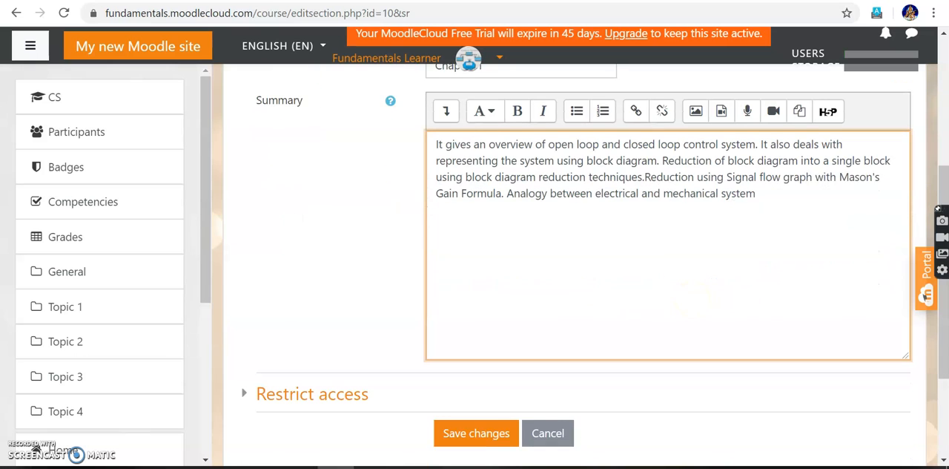
pyautogui.click(464, 401)
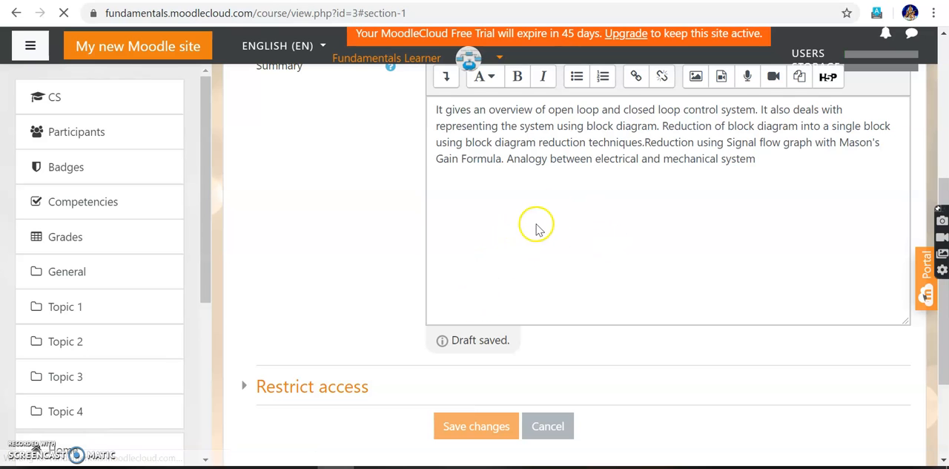
pyautogui.scroll(3, 562, 249)
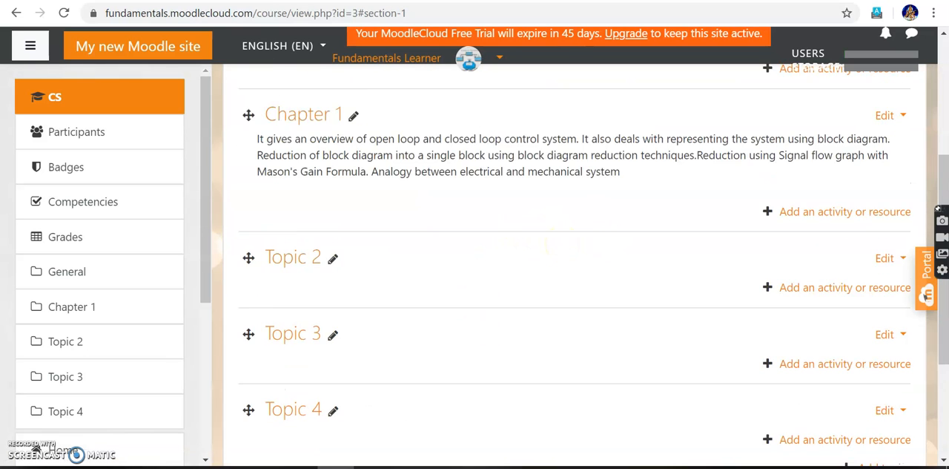
# Reopen the Chapter 1 section for editing and show the advanced formatting tools of its summary editor.
pyautogui.scroll(-1, 562, 248)
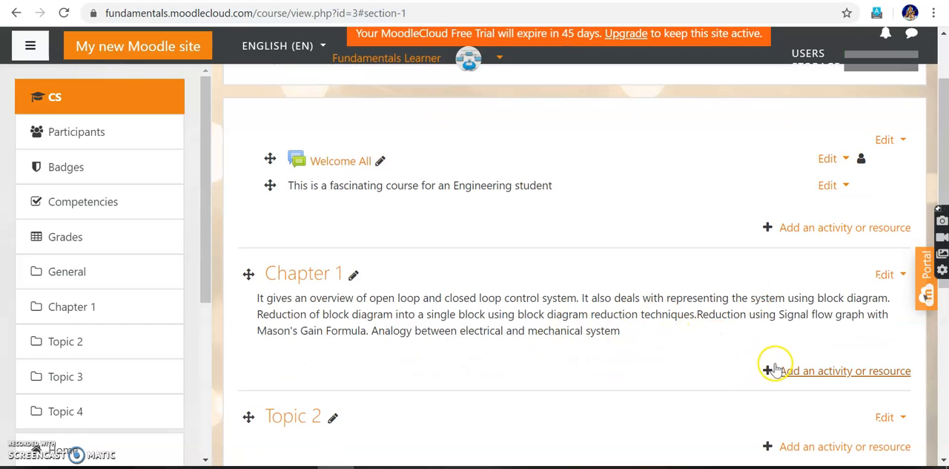
pyautogui.click(897, 275)
pyautogui.click(834, 299)
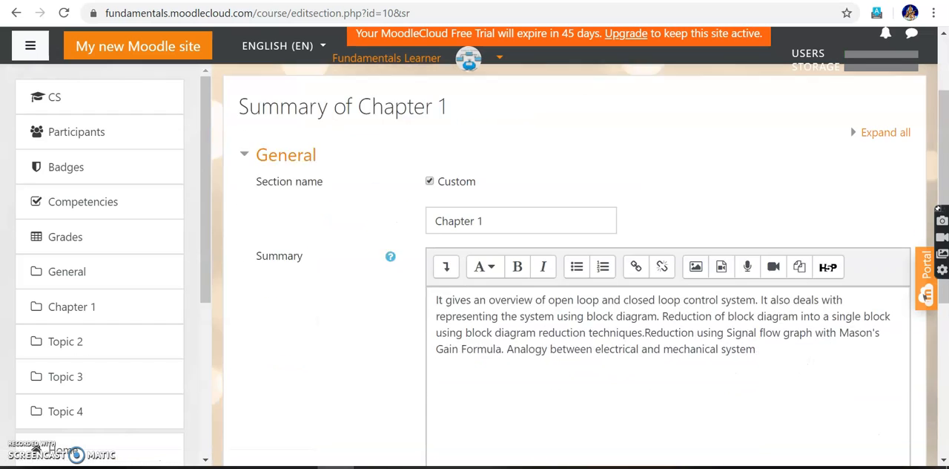
pyautogui.scroll(-1, 547, 201)
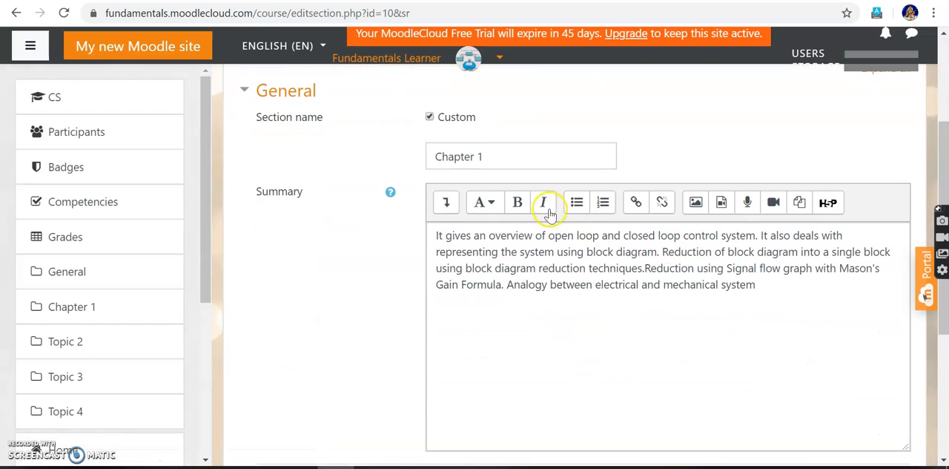
pyautogui.click(445, 202)
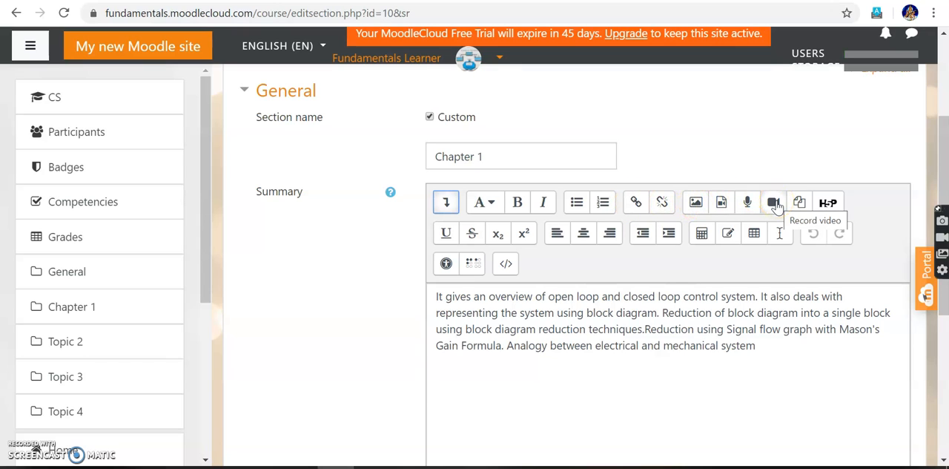
pyautogui.click(635, 204)
pyautogui.click(421, 246)
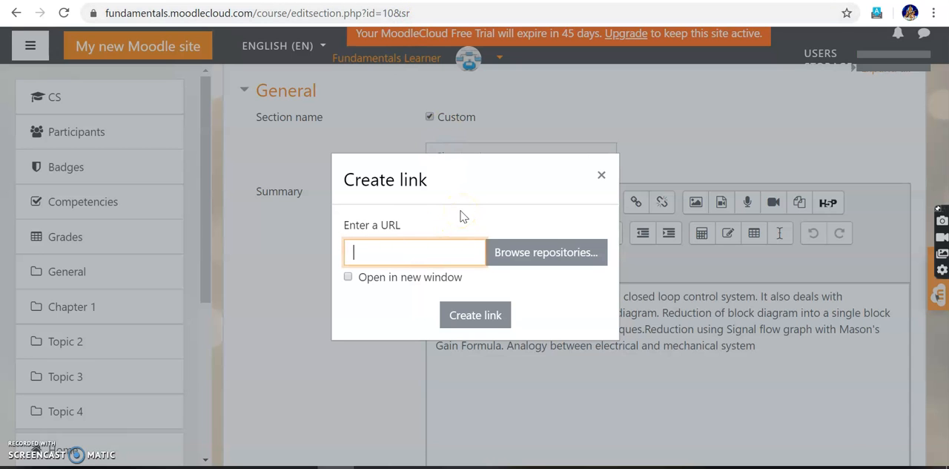
pyautogui.hotkey('ctrl', 'p')
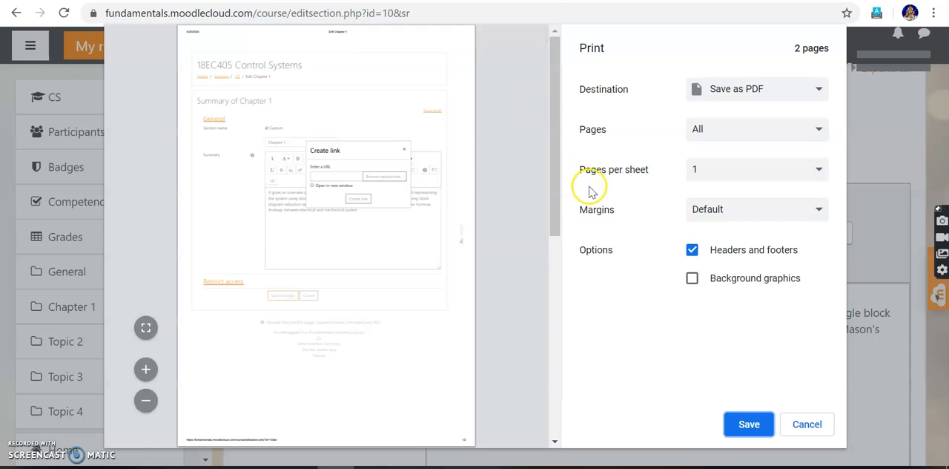
pyautogui.click(794, 427)
pyautogui.click(400, 253)
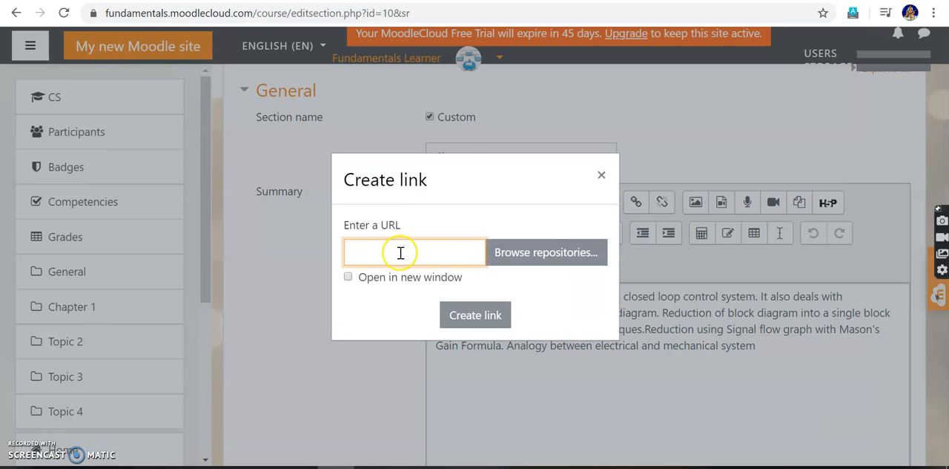
pyautogui.hotkey('ctrl', 'v')
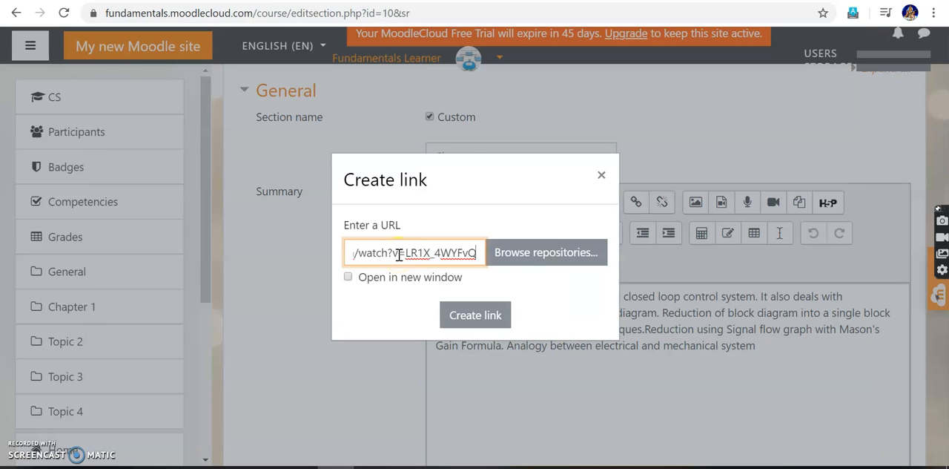
pyautogui.click(475, 315)
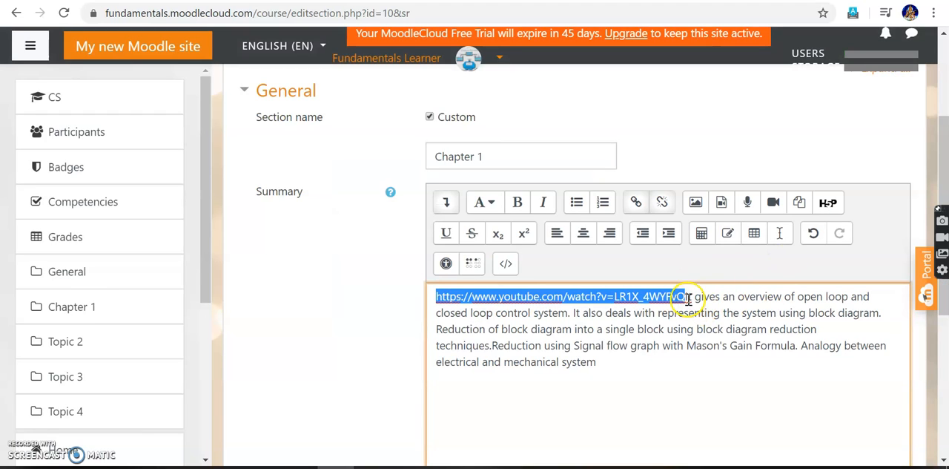
# Move the YouTube link from the start of the Chapter 1 summary to its own line below the text.
pyautogui.moveTo(687, 298); pyautogui.dragTo(433, 300)
pyautogui.hotkey('ctrl', 'c')
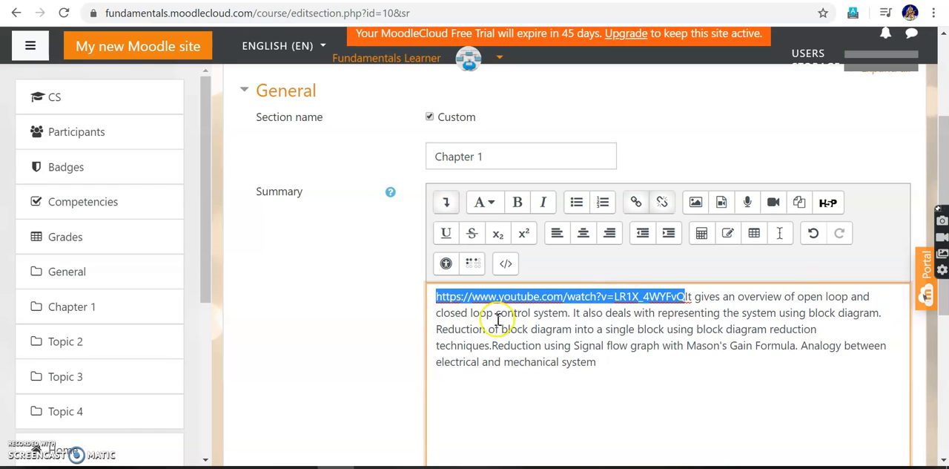
pyautogui.click(619, 363)
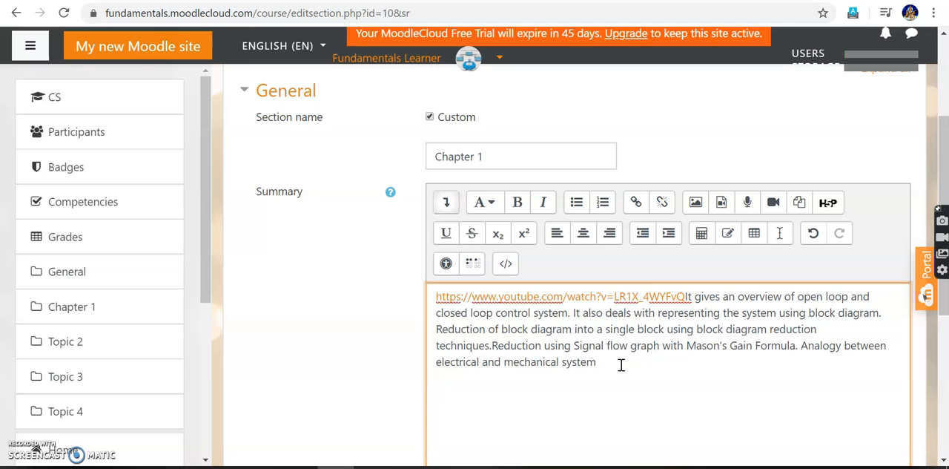
pyautogui.hotkey('ctrl', 'v')
pyautogui.click(683, 294)
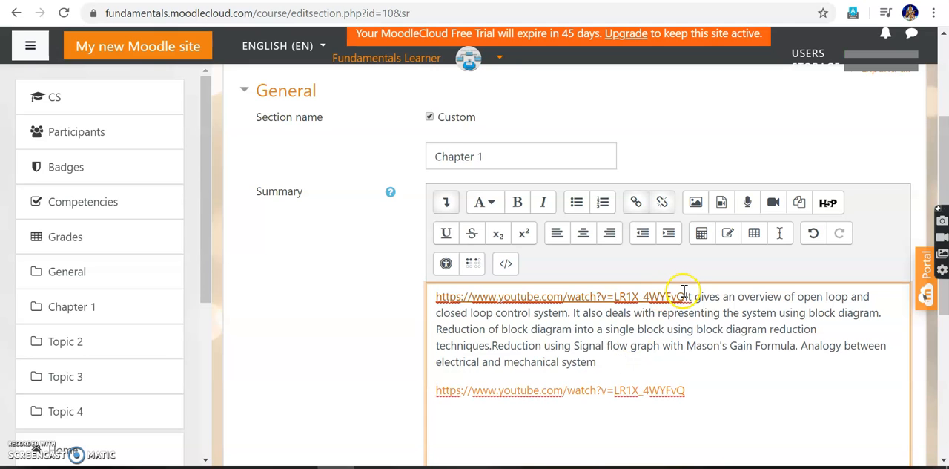
pyautogui.press('BackSpace')
pyautogui.press('BackSpace')
pyautogui.press('BackSpace')
pyautogui.press('BackSpace')
pyautogui.press('BackSpace')
pyautogui.press('BackSpace')
pyautogui.press('BackSpace')
pyautogui.press('BackSpace')
pyautogui.press('BackSpace')
pyautogui.press('BackSpace')
pyautogui.press('BackSpace')
pyautogui.press('BackSpace')
pyautogui.press('BackSpace')
pyautogui.press('BackSpace')
pyautogui.press('BackSpace')
pyautogui.press('BackSpace')
pyautogui.press('BackSpace')
pyautogui.press('BackSpace')
pyautogui.press('BackSpace')
pyautogui.press('BackSpace')
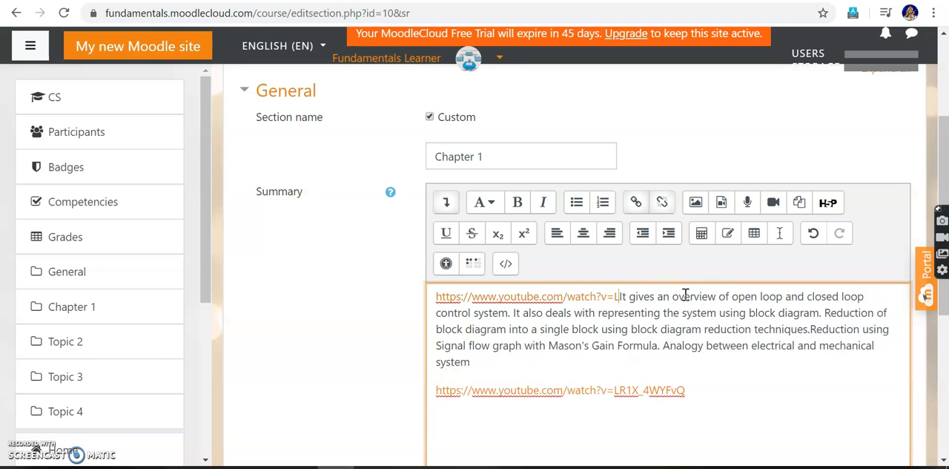
pyautogui.press('BackSpace')
pyautogui.press('BackSpace')
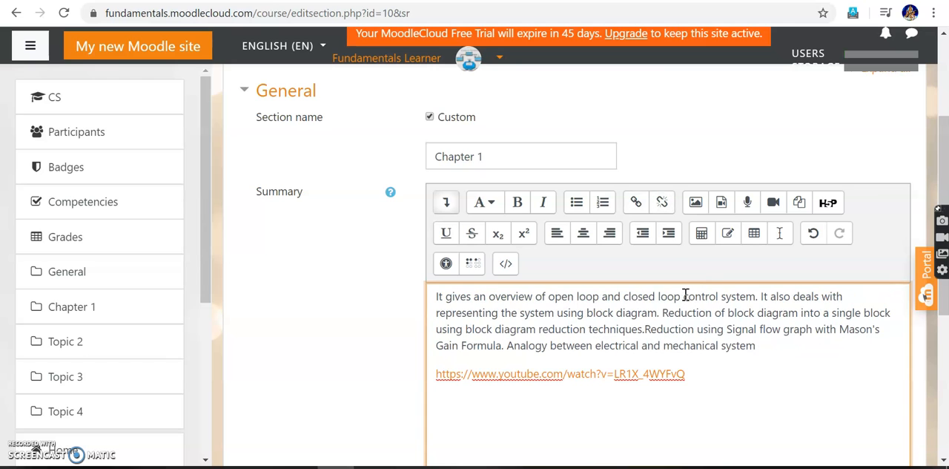
# Save the changes to the Chapter 1 section.
pyautogui.scroll(-4, 685, 294)
pyautogui.click(486, 282)
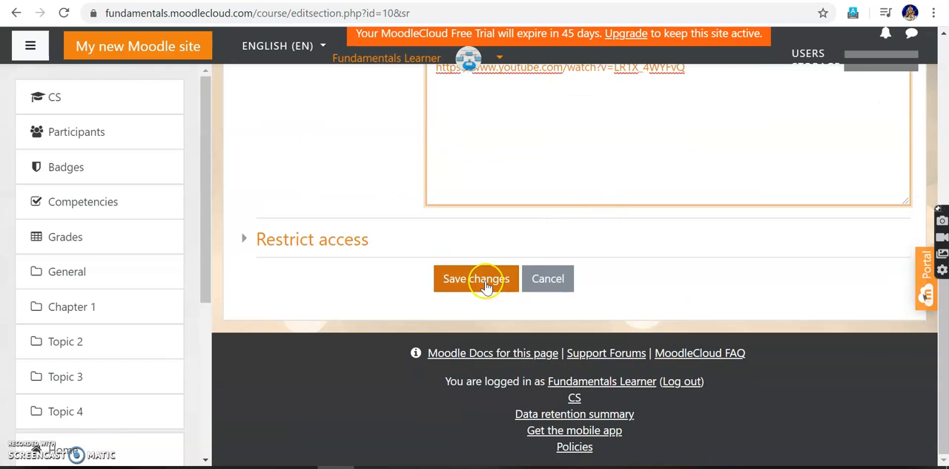
pyautogui.scroll(5, 778, 144)
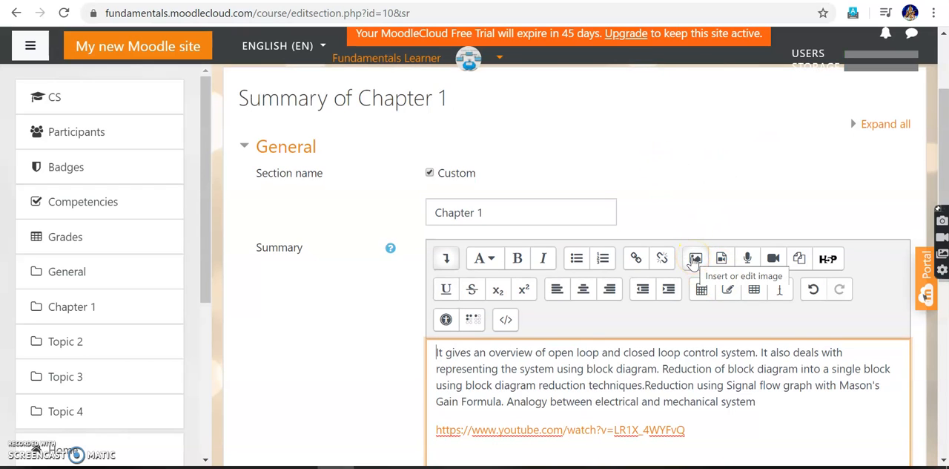
pyautogui.scroll(-5, 694, 261)
pyautogui.click(481, 279)
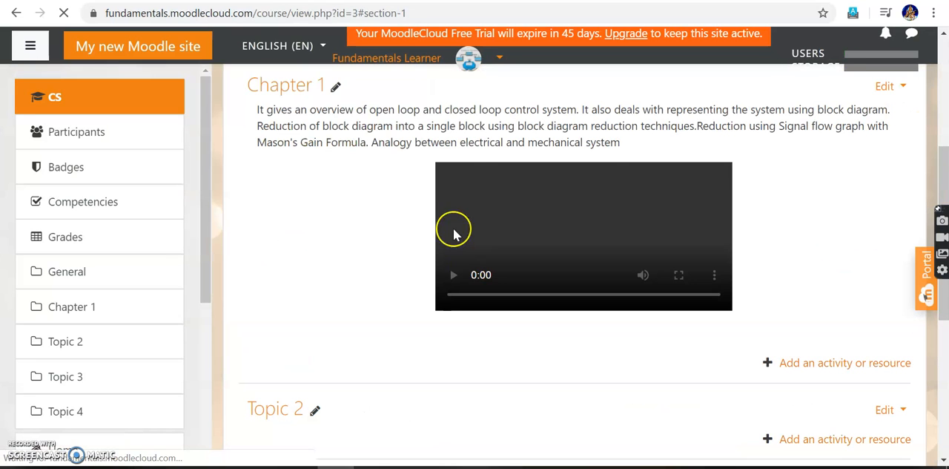
# Turn editing off for the 18EC405 Control Systems course.
pyautogui.scroll(1, 576, 161)
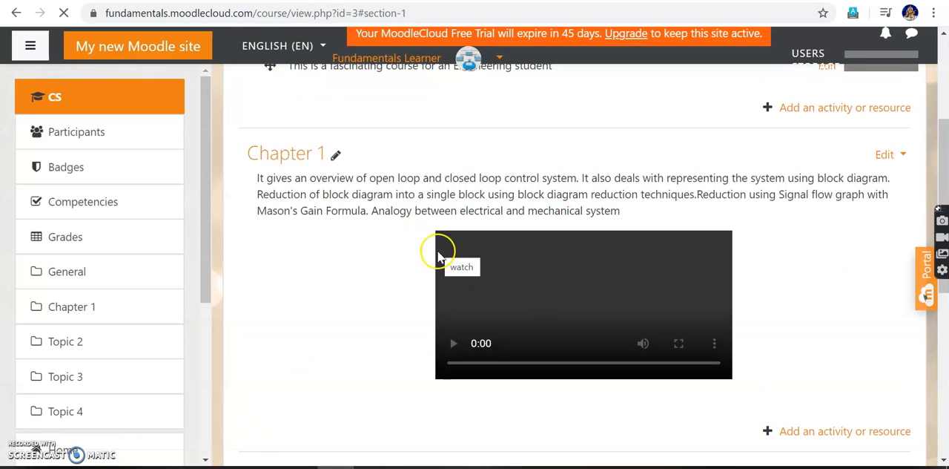
pyautogui.scroll(2, 542, 289)
pyautogui.scroll(2, 544, 288)
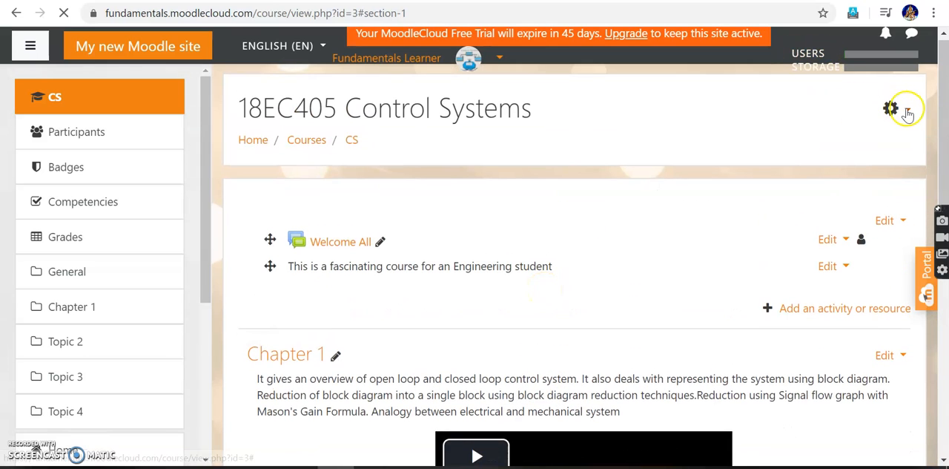
pyautogui.click(908, 113)
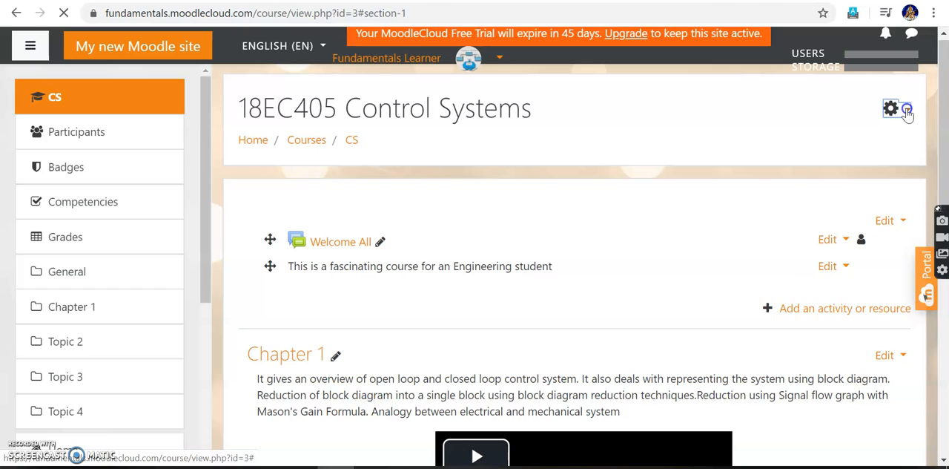
pyautogui.click(858, 158)
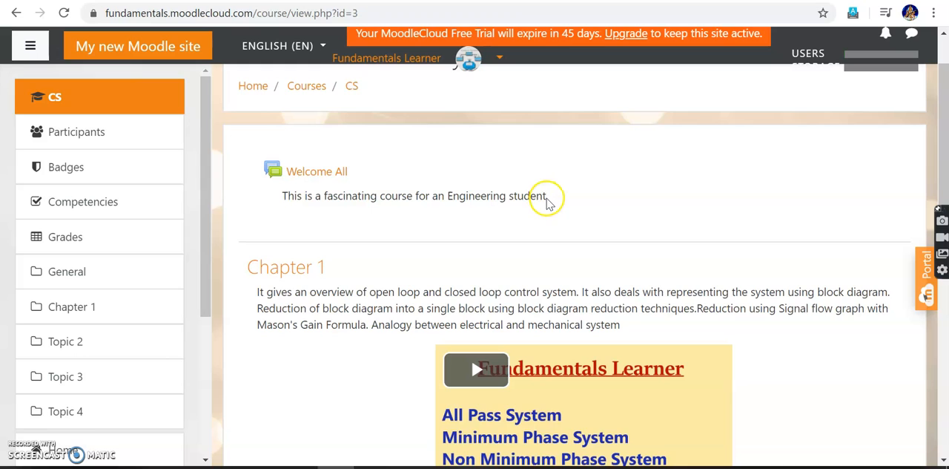
# Review the course page with its welcome forum, label, Chapter 1 summary, embedded video and remaining topics.
pyautogui.scroll(-1, 545, 197)
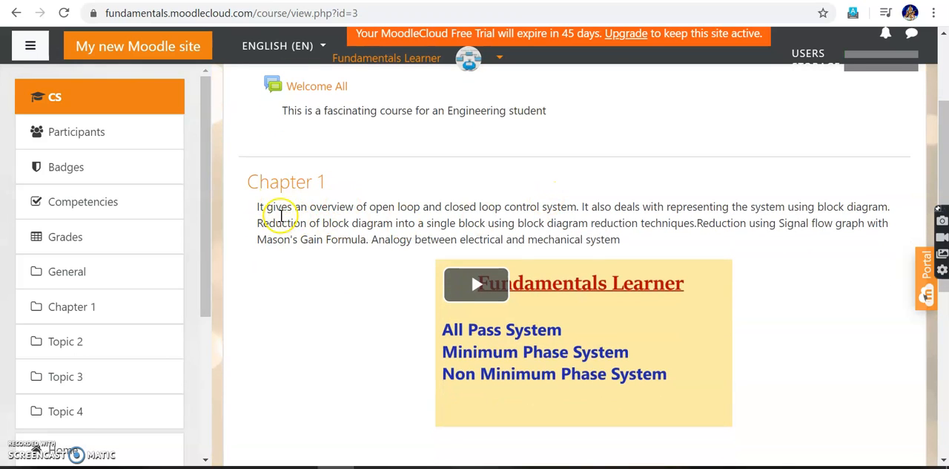
pyautogui.scroll(-1, 797, 191)
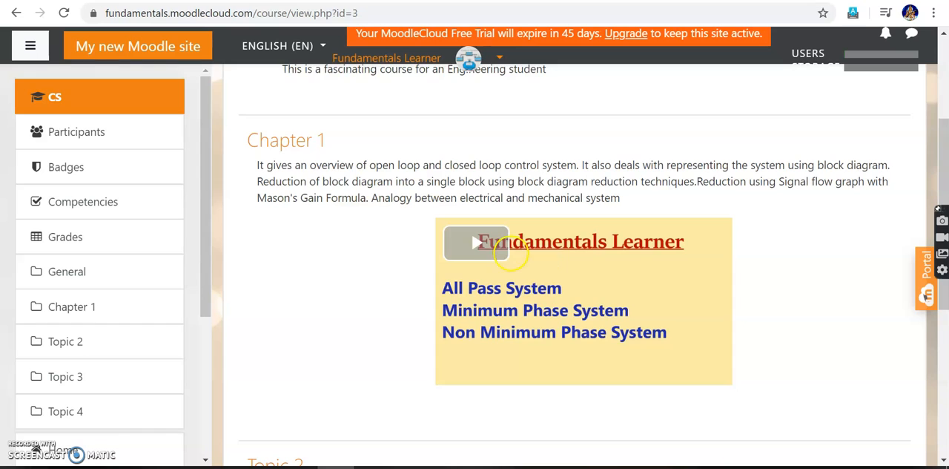
pyautogui.scroll(-2, 467, 245)
pyautogui.scroll(1, 468, 329)
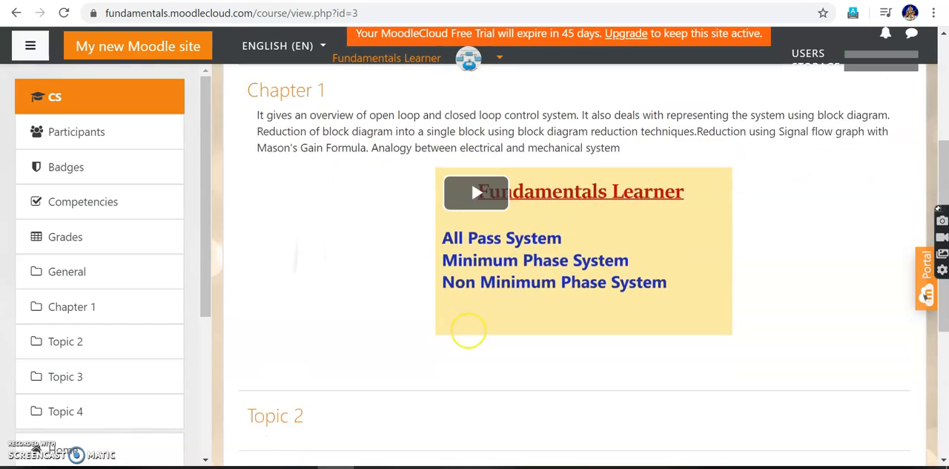
pyautogui.scroll(-3, 468, 328)
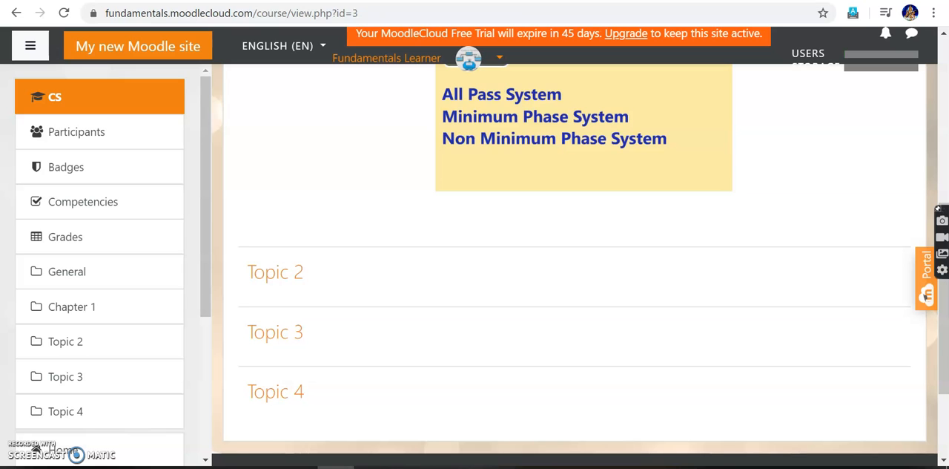
pyautogui.scroll(3, 474, 266)
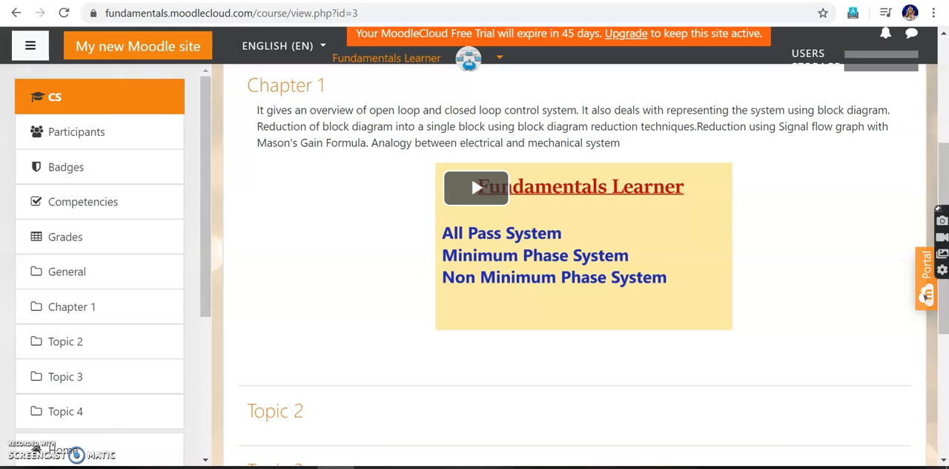
pyautogui.scroll(5, 559, 170)
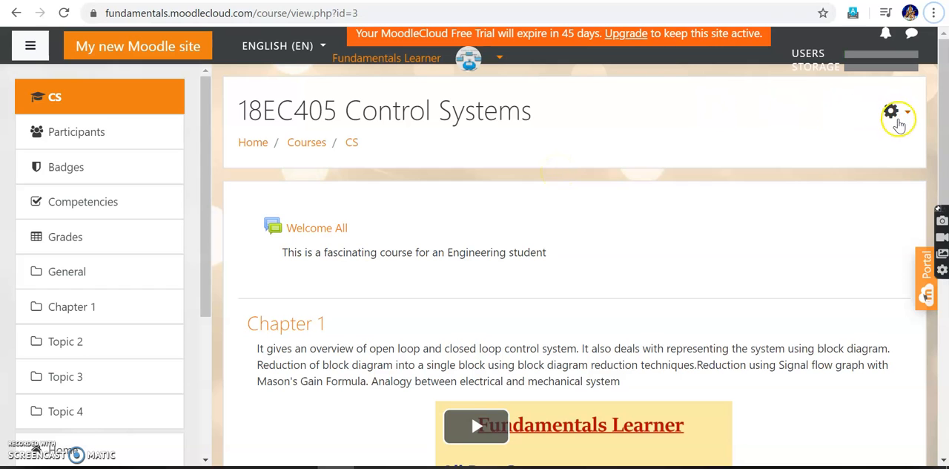
# View the course settings page and reopen the 18EC405 Control Systems course from the site home page.
pyautogui.click(904, 110)
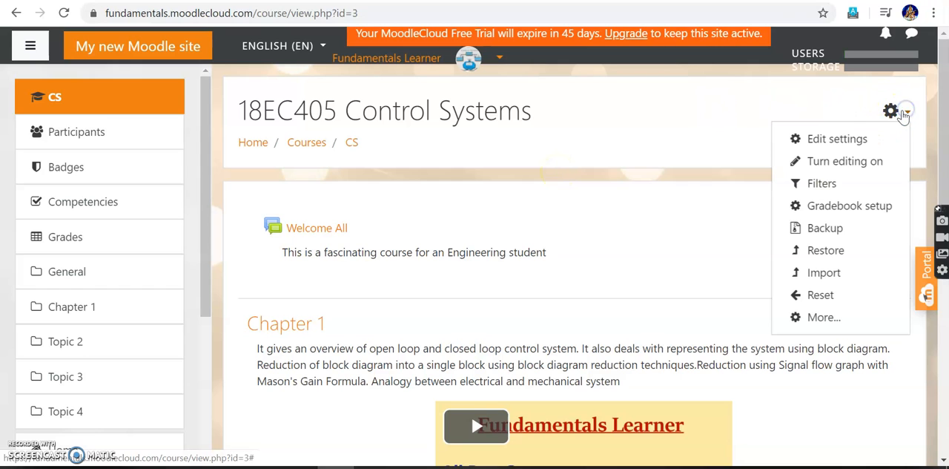
pyautogui.click(851, 141)
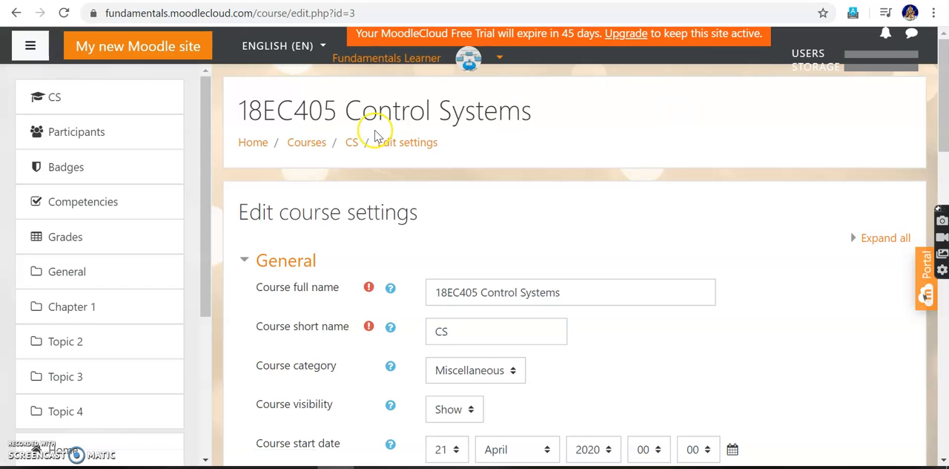
pyautogui.click(257, 151)
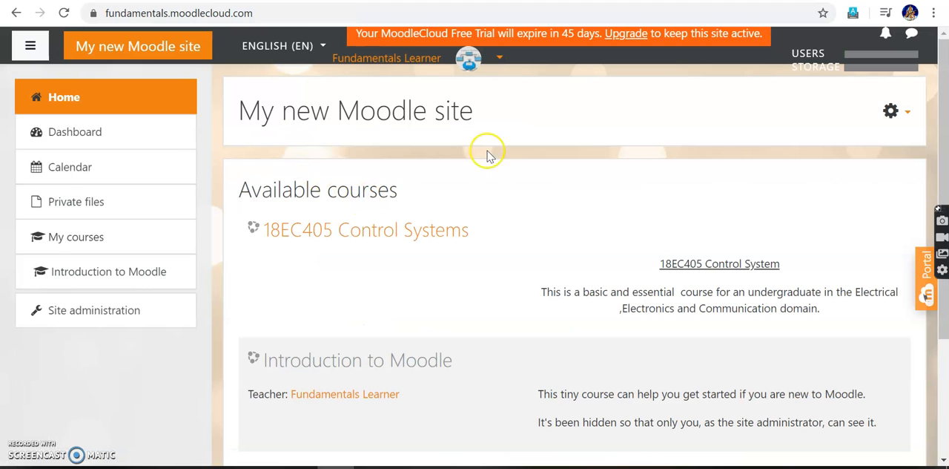
pyautogui.click(392, 236)
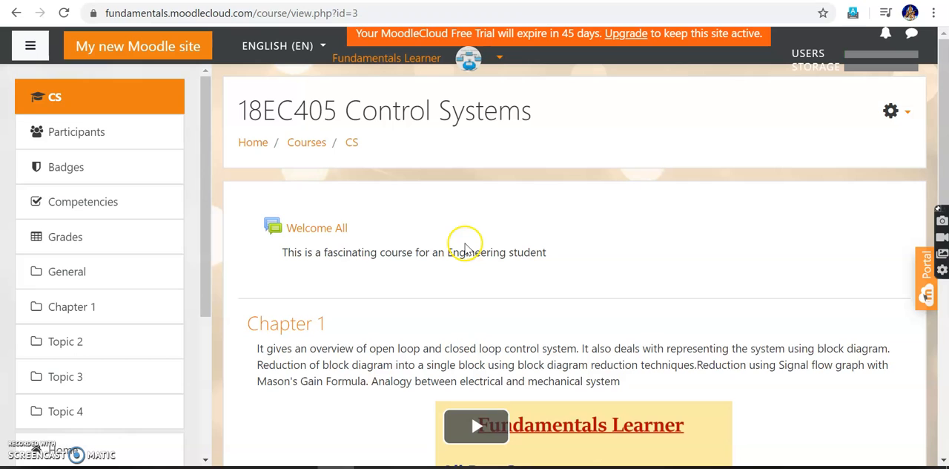
# Go to Site administration and open the site registration form.
pyautogui.scroll(-3, 33, 148)
pyautogui.scroll(1, 33, 149)
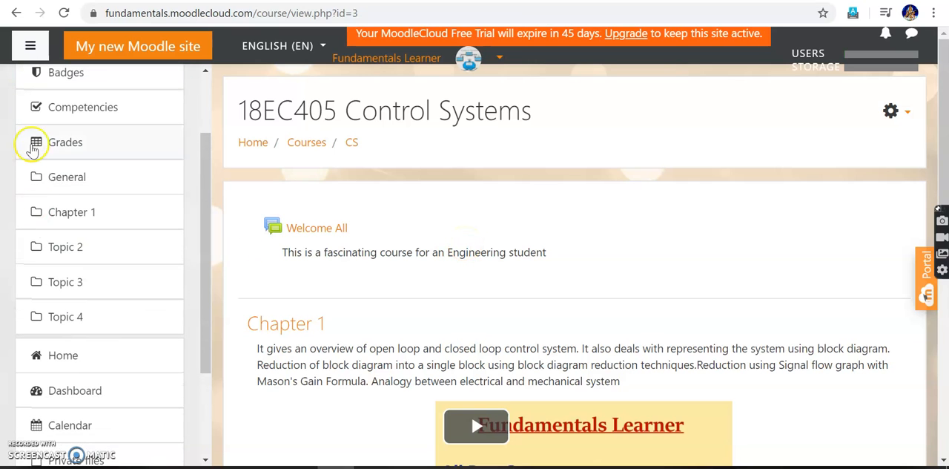
pyautogui.scroll(-3, 159, 225)
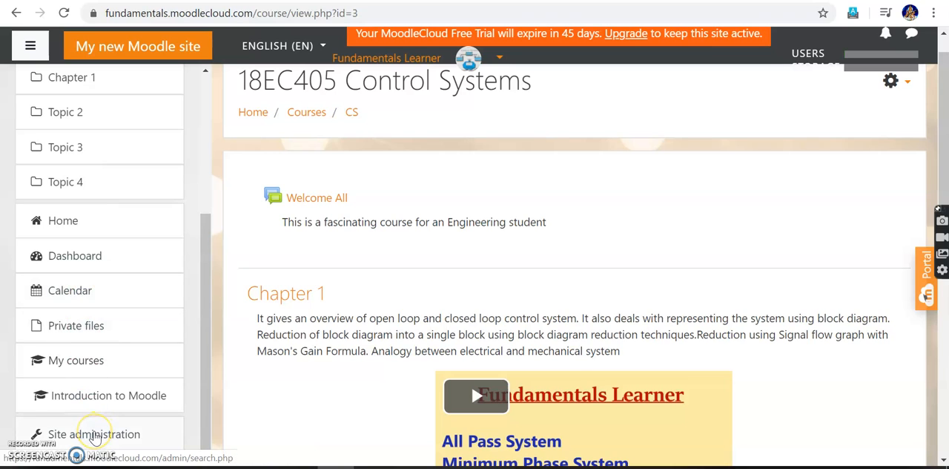
pyautogui.click(95, 436)
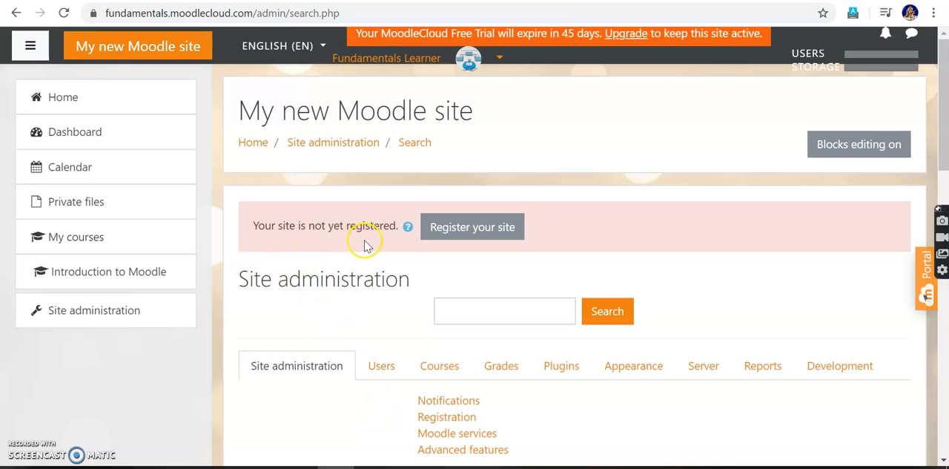
pyautogui.click(463, 237)
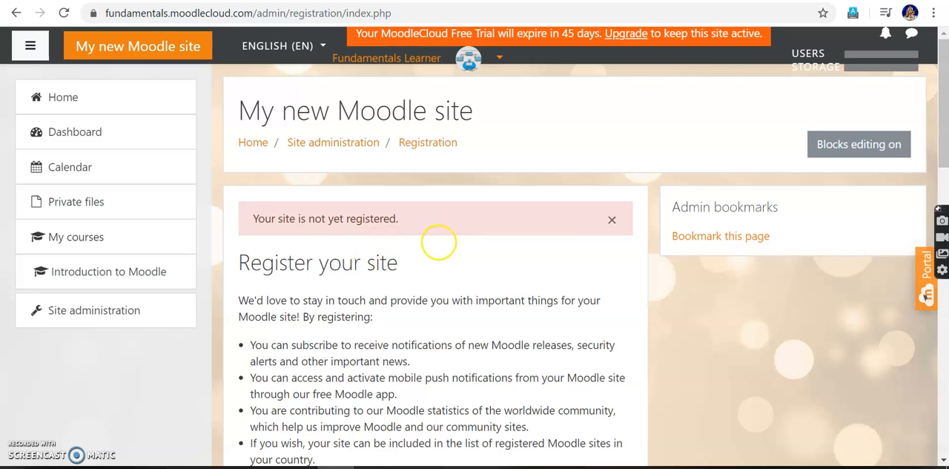
# Agree to the privacy notice and data processing agreement, and register the site with the prefilled registration details.
pyautogui.scroll(-3, 438, 240)
pyautogui.scroll(-2, 438, 267)
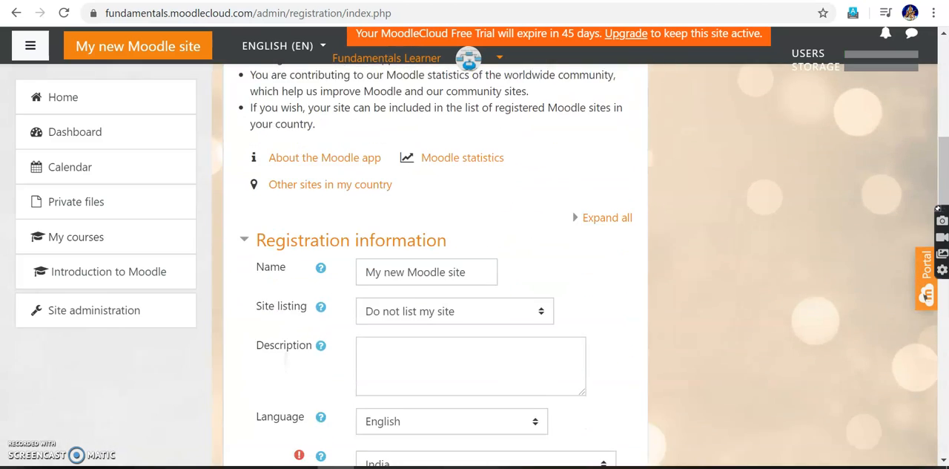
pyautogui.scroll(-1, 489, 296)
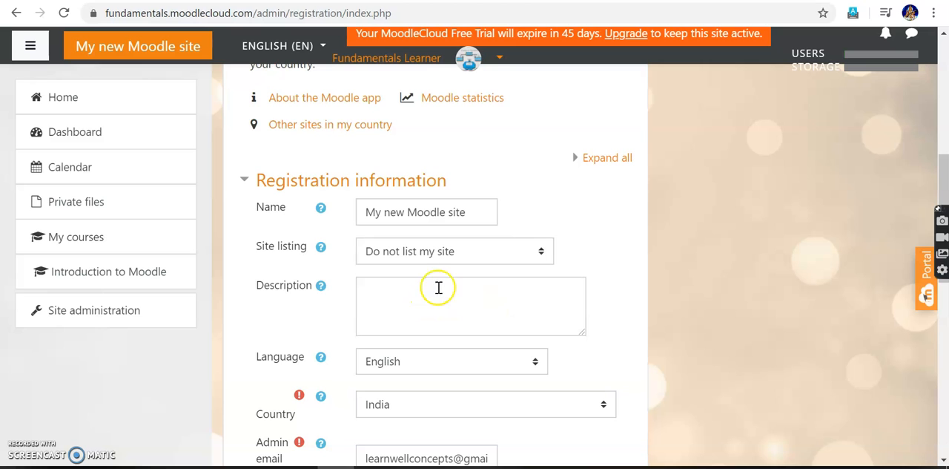
pyautogui.scroll(-1, 427, 295)
pyautogui.scroll(-1, 426, 295)
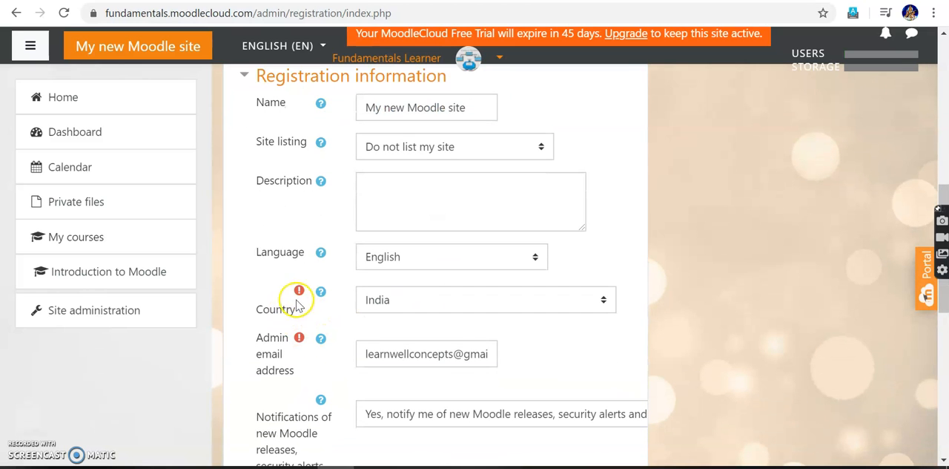
pyautogui.scroll(-4, 460, 385)
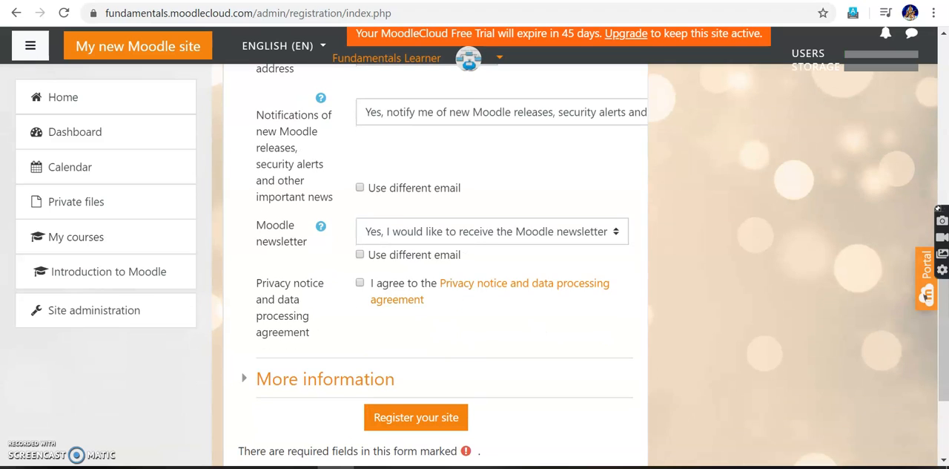
pyautogui.click(361, 283)
pyautogui.click(415, 427)
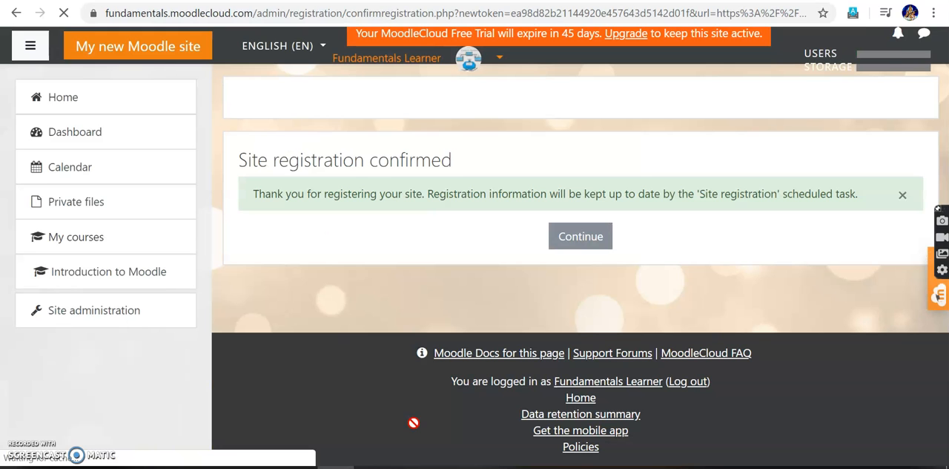
pyautogui.click(585, 238)
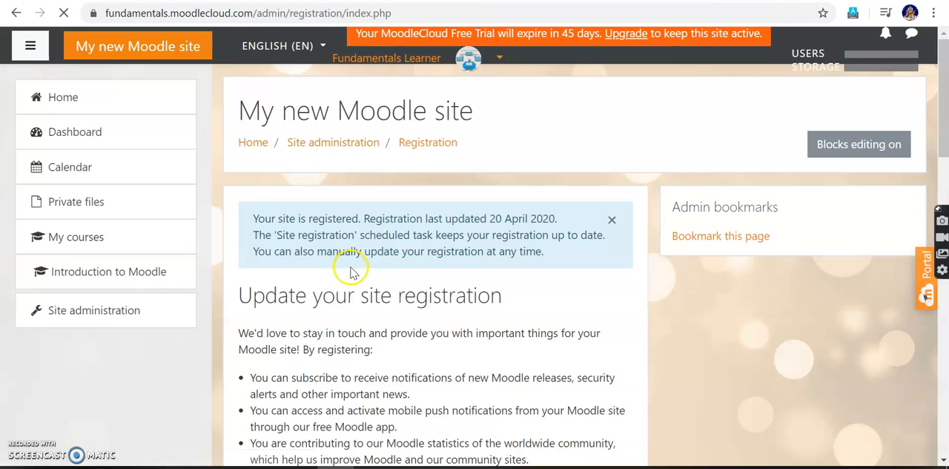
# Open the Upload users page from the user account options in Site administration.
pyautogui.click(102, 316)
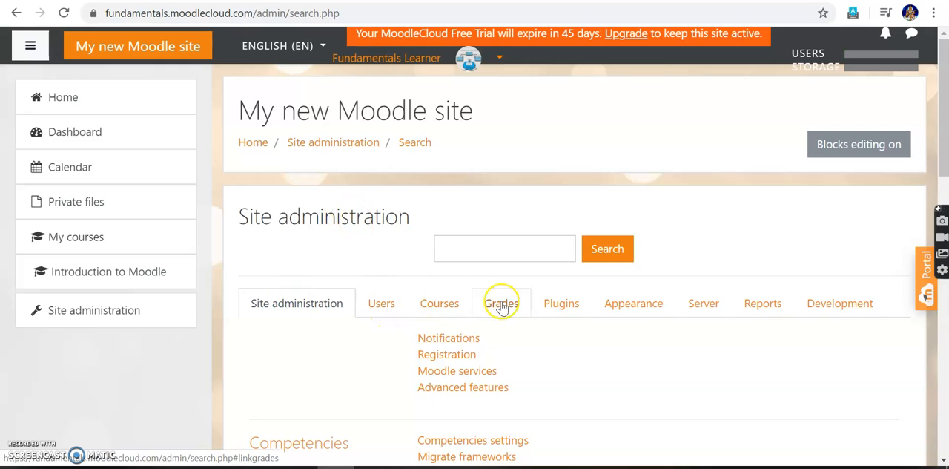
pyautogui.click(375, 309)
pyautogui.scroll(-3, 474, 297)
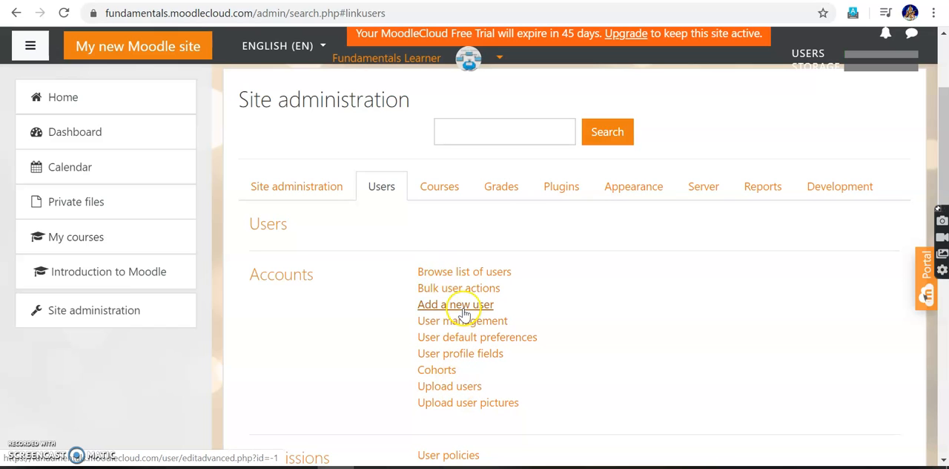
pyautogui.click(449, 386)
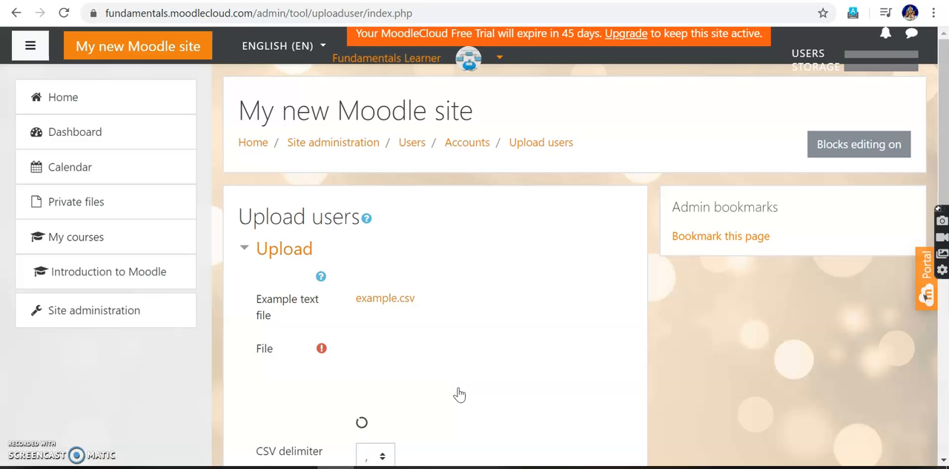
# Switch to Excel and start saving a copy of the examplesample user list in the cit mooc folder under the name newlist.
pyautogui.scroll(-1, 456, 391)
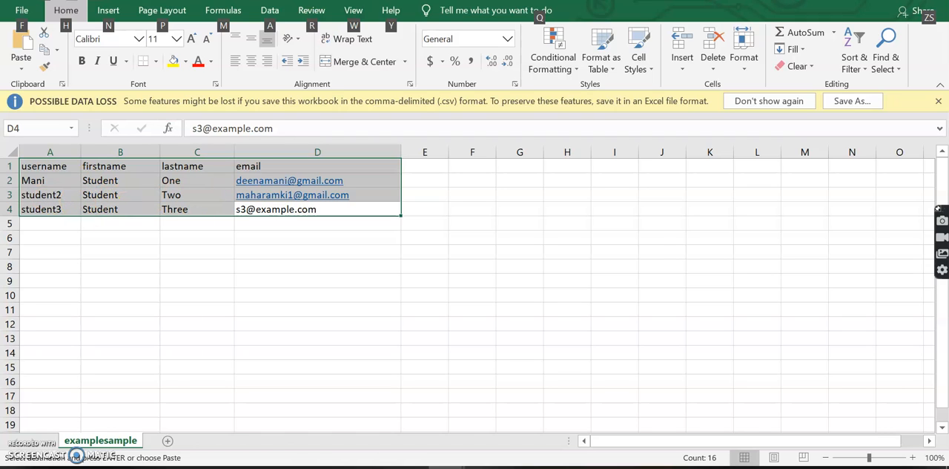
pyautogui.click(21, 13)
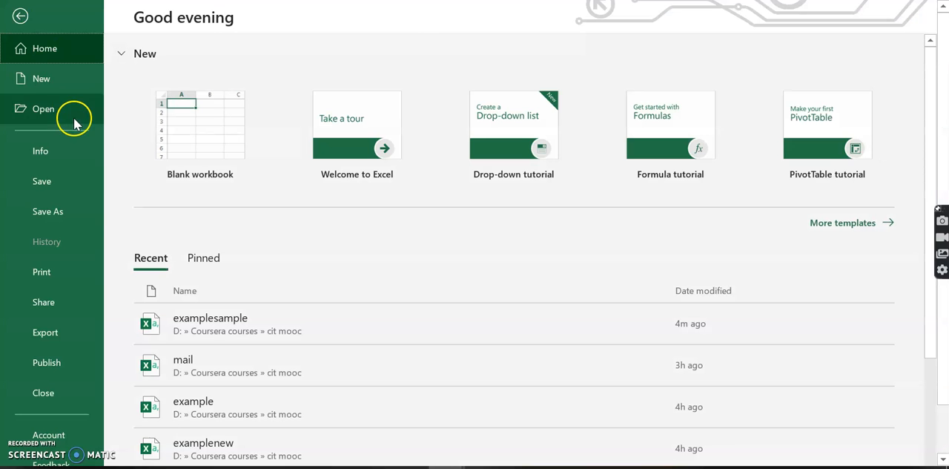
pyautogui.click(56, 211)
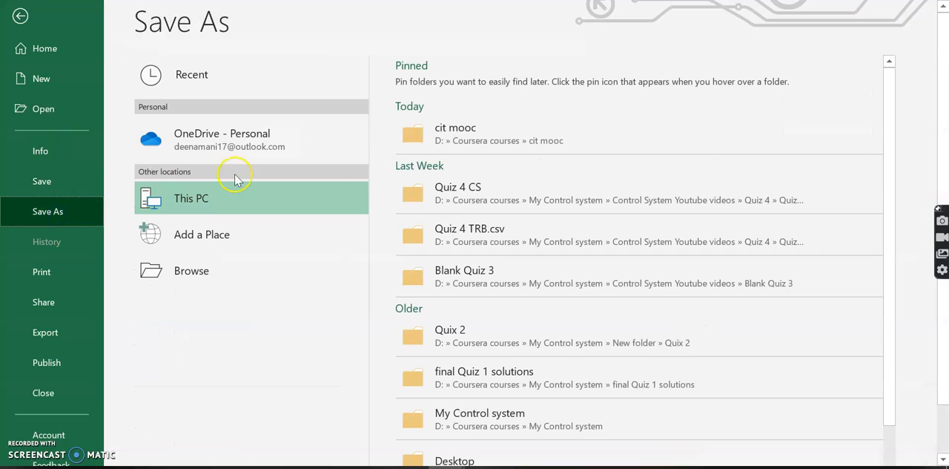
pyautogui.click(535, 130)
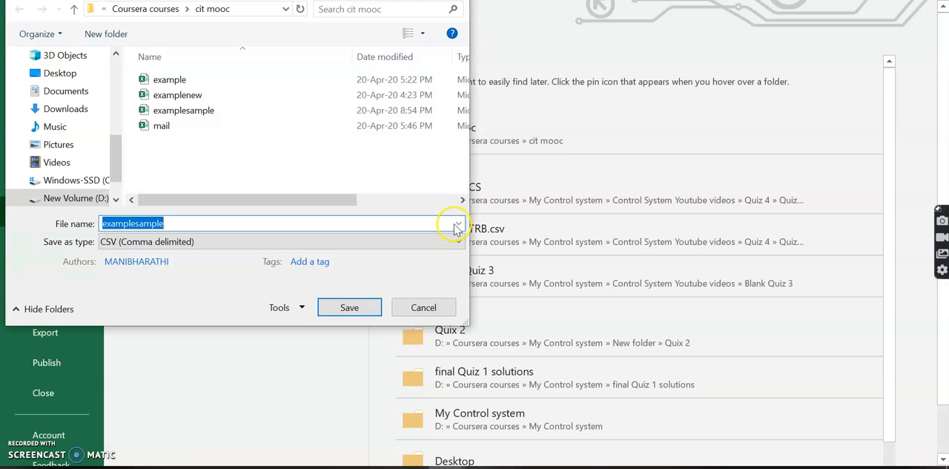
pyautogui.click(390, 223)
pyautogui.press('BackSpace')
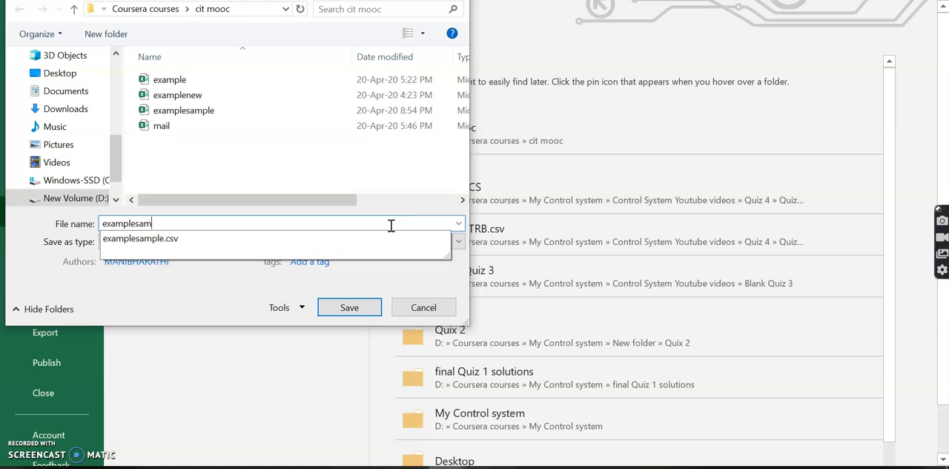
pyautogui.press('BackSpace')
pyautogui.press('BackSpace')
pyautogui.press('BackSpace')
pyautogui.press('BackSpace')
pyautogui.press('BackSpace')
pyautogui.press('BackSpace')
pyautogui.press('BackSpace')
pyautogui.press('BackSpace')
pyautogui.press('BackSpace')
pyautogui.press('BackSpace')
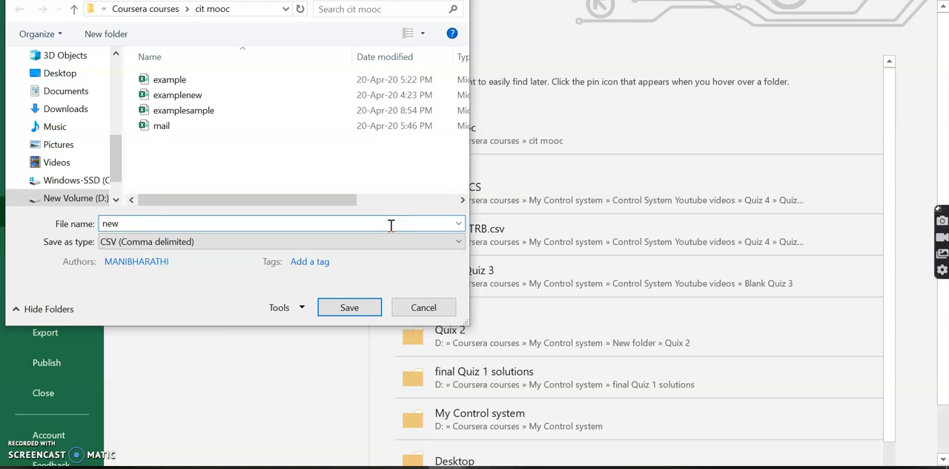
# Choose CSV (Comma delimited) as the file type and save the newlist copy.
pyautogui.click(459, 243)
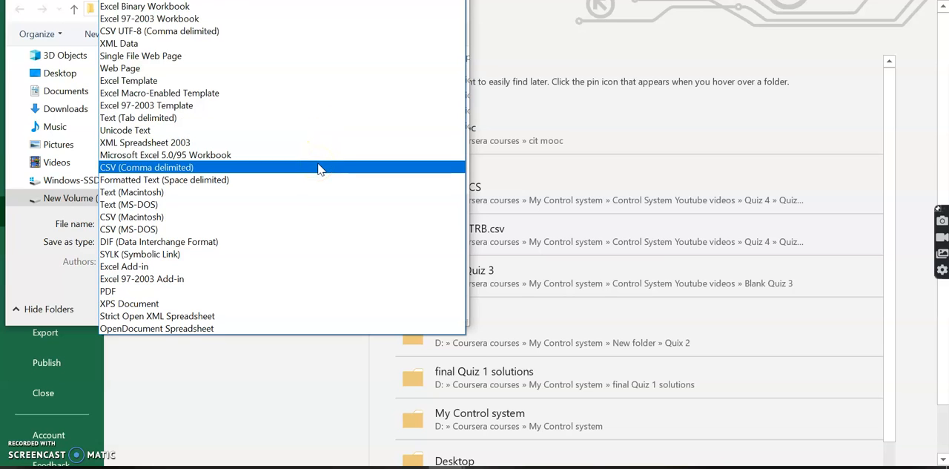
pyautogui.click(294, 220)
pyautogui.click(303, 172)
pyautogui.click(347, 307)
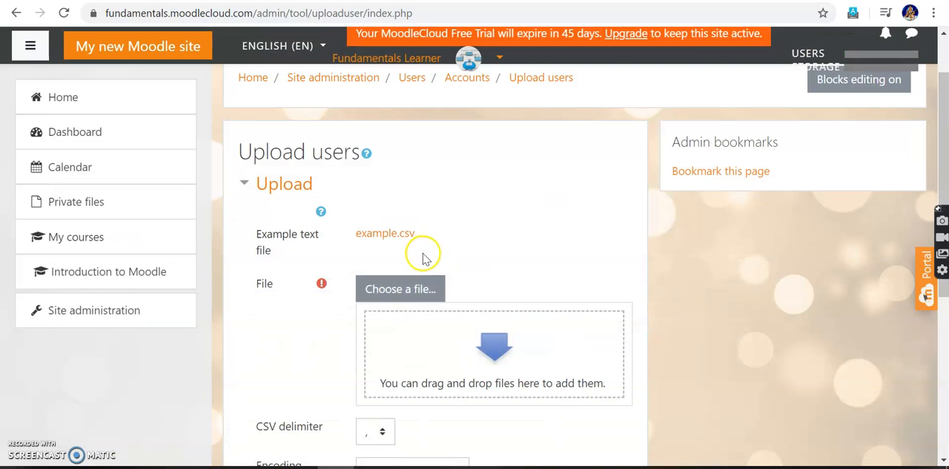
# Switch back to Moodle in the browser and reopen the Upload users page from the user account options in Site administration.
pyautogui.click(88, 314)
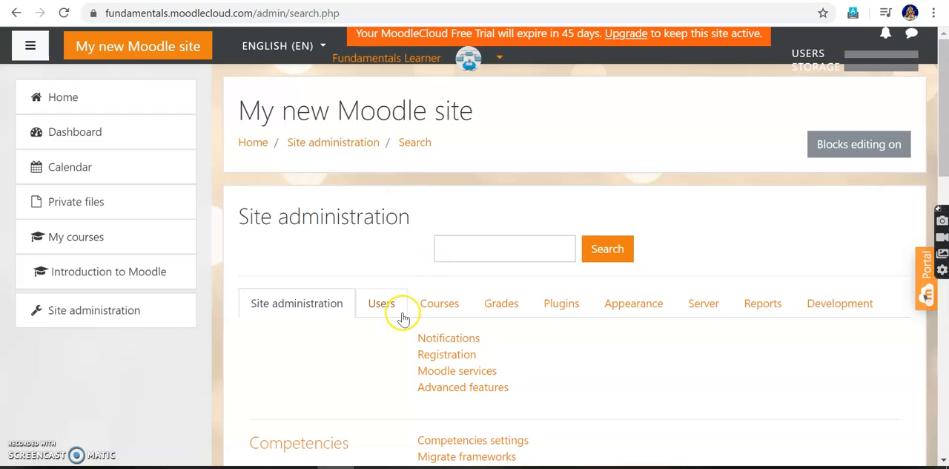
pyautogui.click(390, 304)
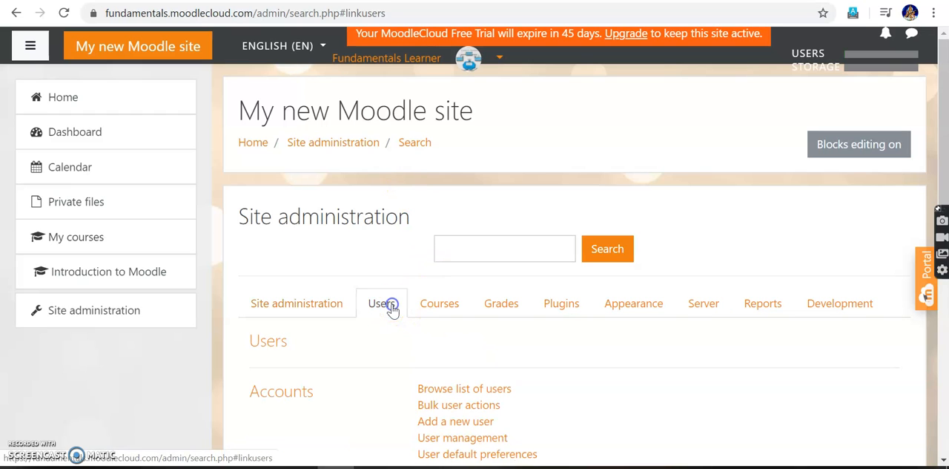
pyautogui.scroll(-3, 544, 399)
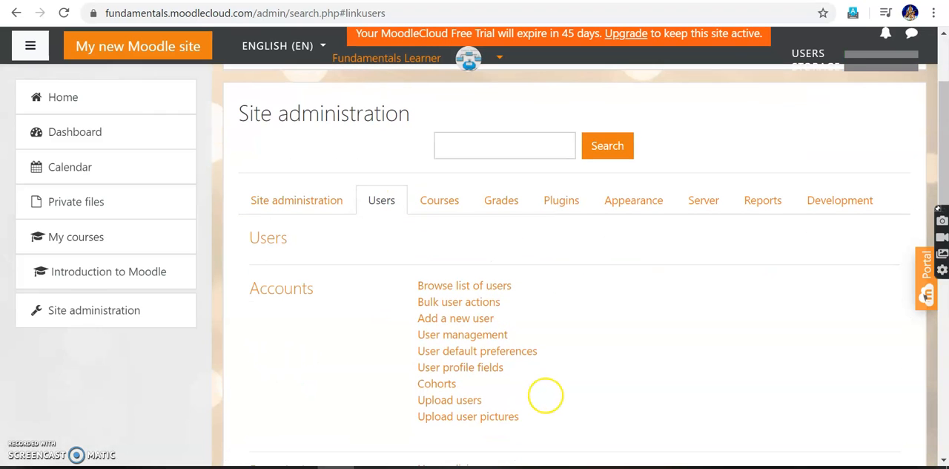
pyautogui.click(467, 401)
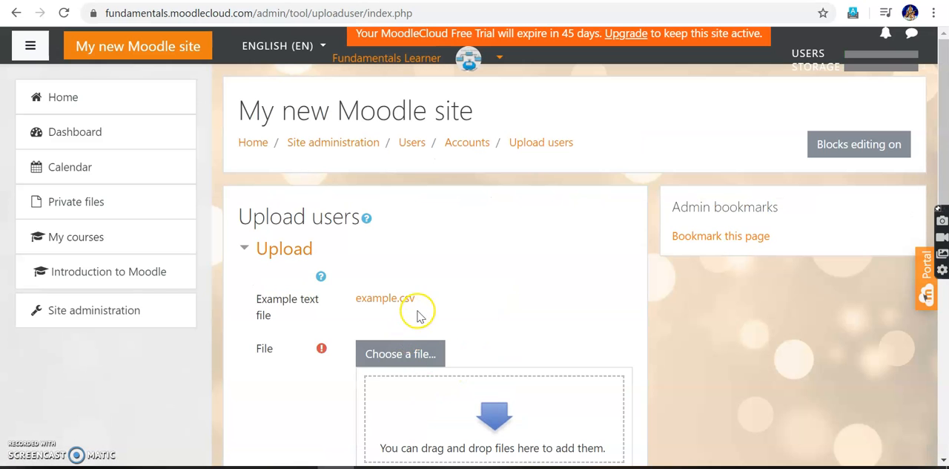
# Attach newlist.csv from the cit mooc folder as the file for the user upload.
pyautogui.scroll(-2, 418, 313)
pyautogui.click(398, 257)
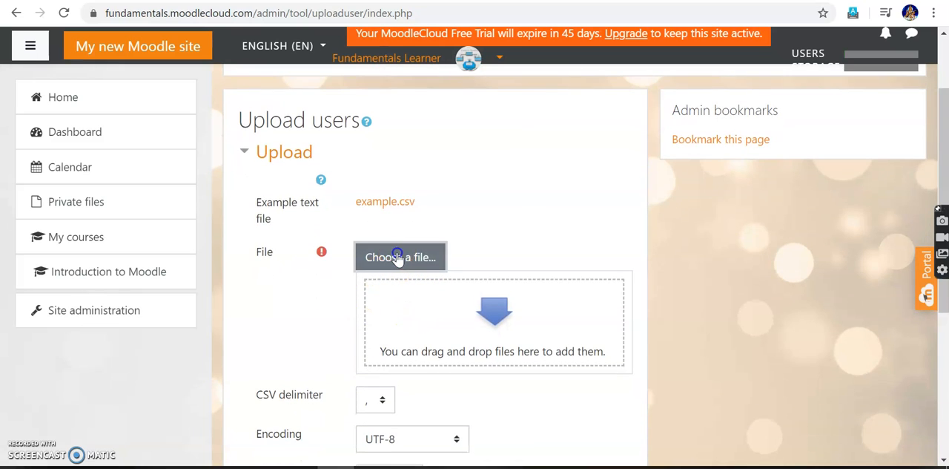
pyautogui.click(243, 175)
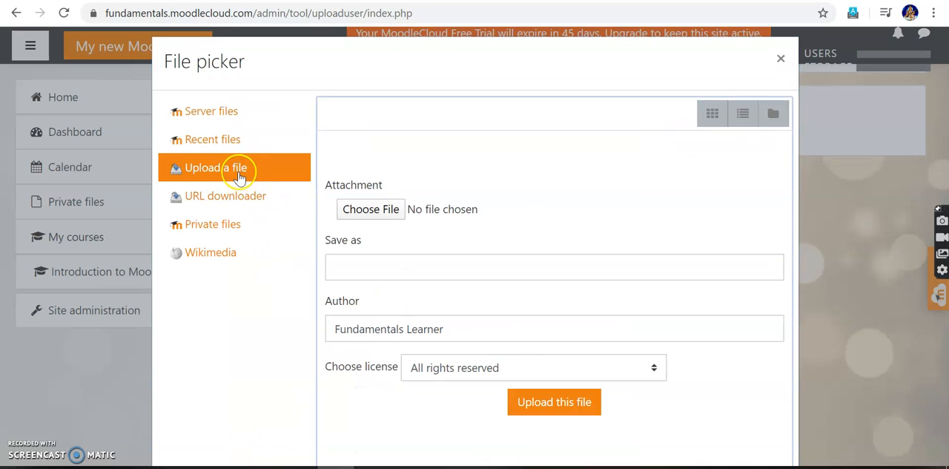
pyautogui.click(394, 213)
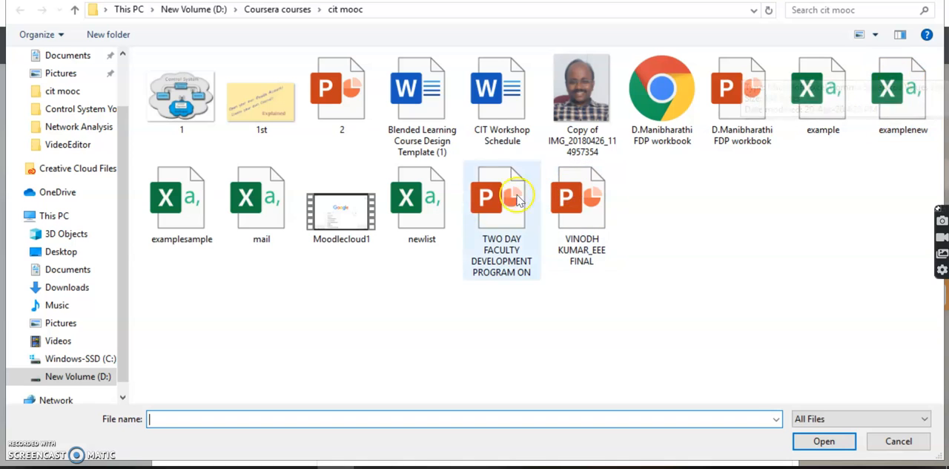
pyautogui.click(422, 204)
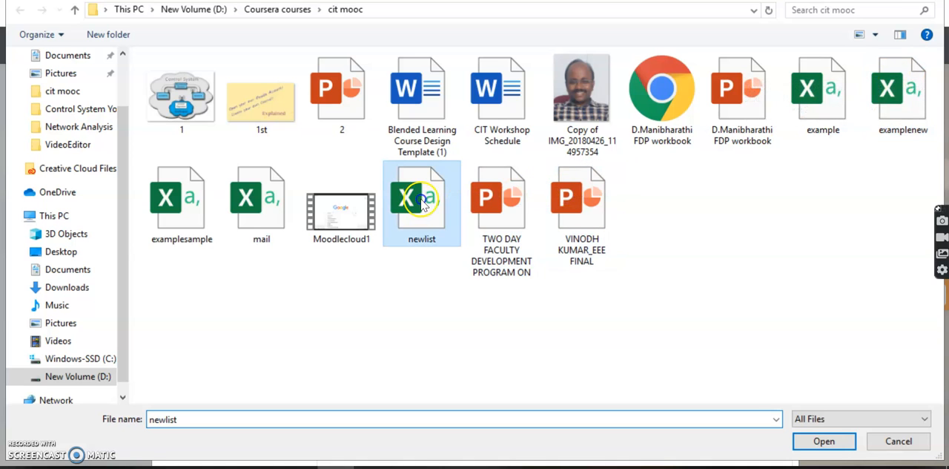
pyautogui.click(823, 442)
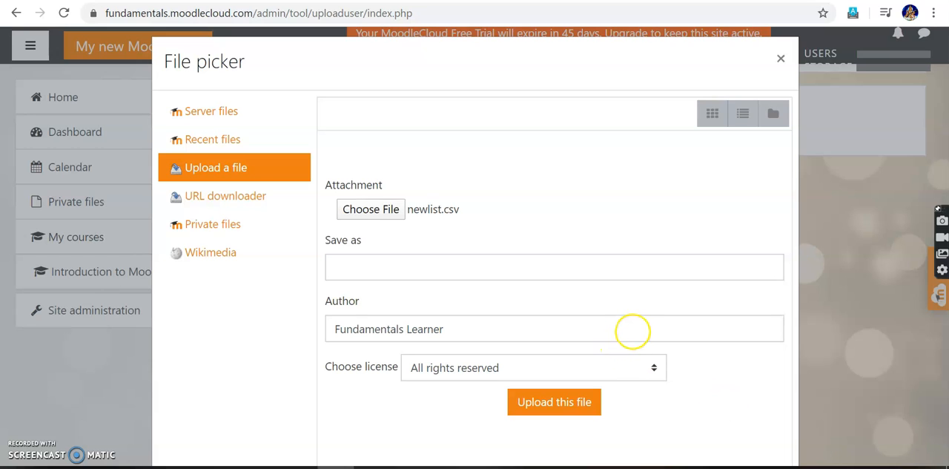
pyautogui.click(558, 403)
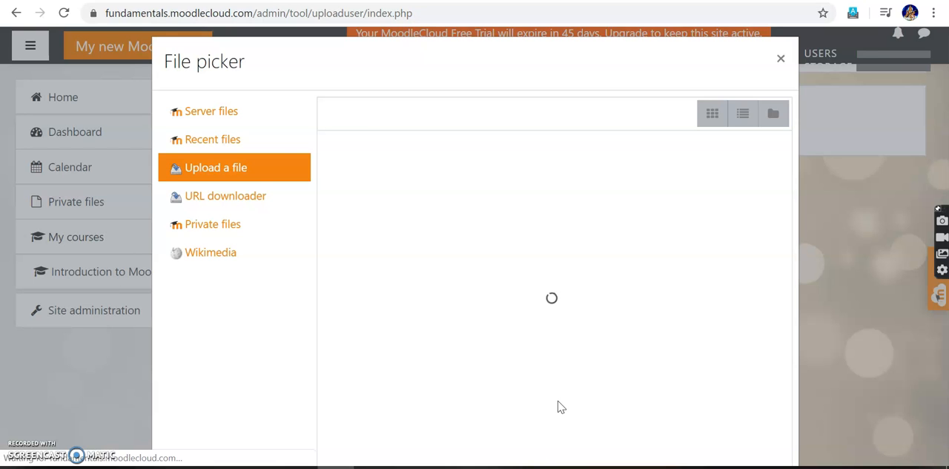
# Submit the user upload with comma delimiter, UTF-8 encoding and 10 preview rows, and review the upload preview.
pyautogui.scroll(-3, 561, 407)
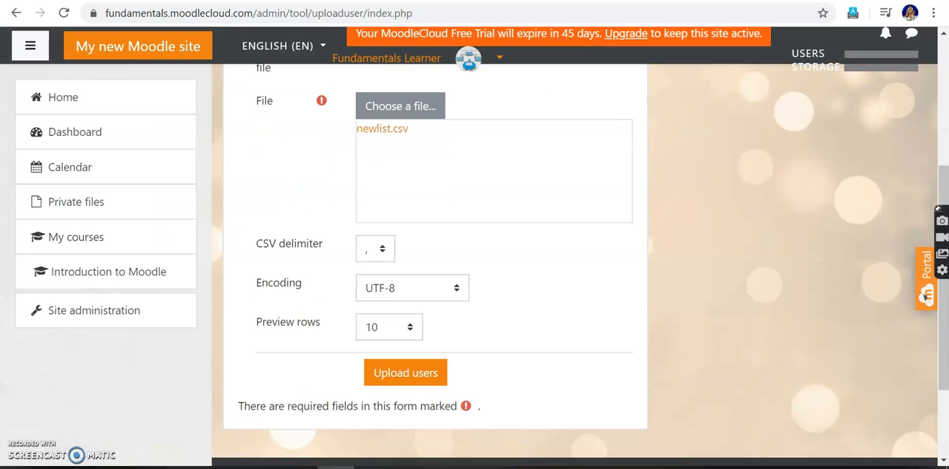
pyautogui.click(399, 335)
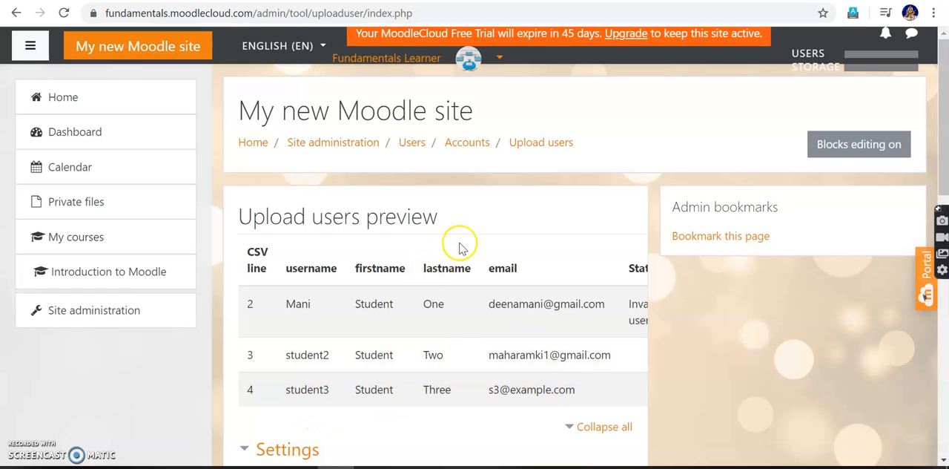
pyautogui.scroll(-3, 458, 244)
pyautogui.scroll(3, 463, 237)
# Go to the participants of the 18EC405 Control Systems course and examine its manual enrolment settings.
pyautogui.click(66, 108)
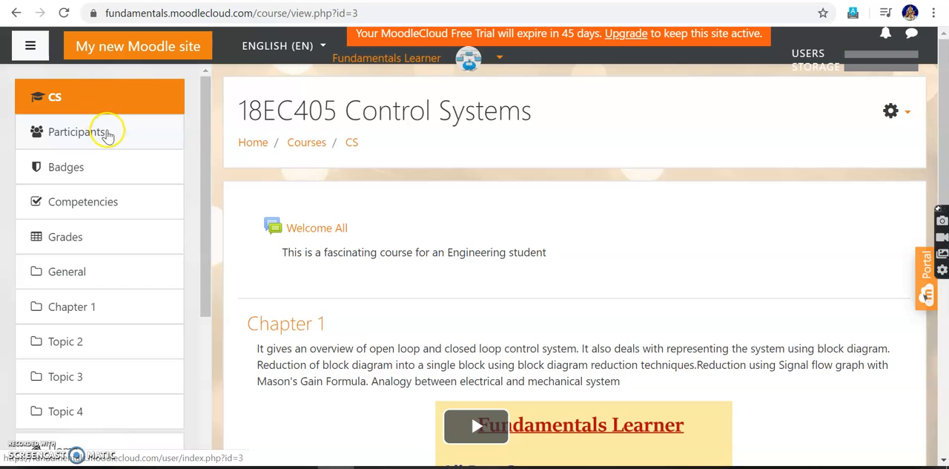
pyautogui.click(107, 135)
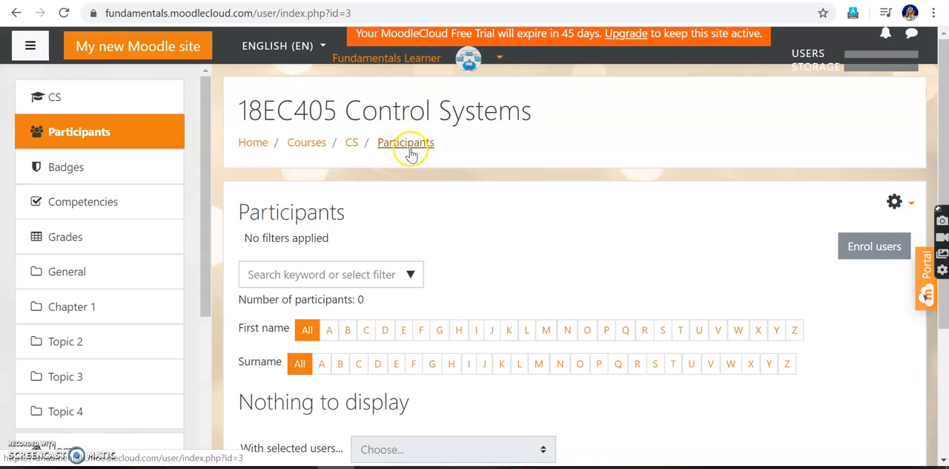
pyautogui.click(907, 208)
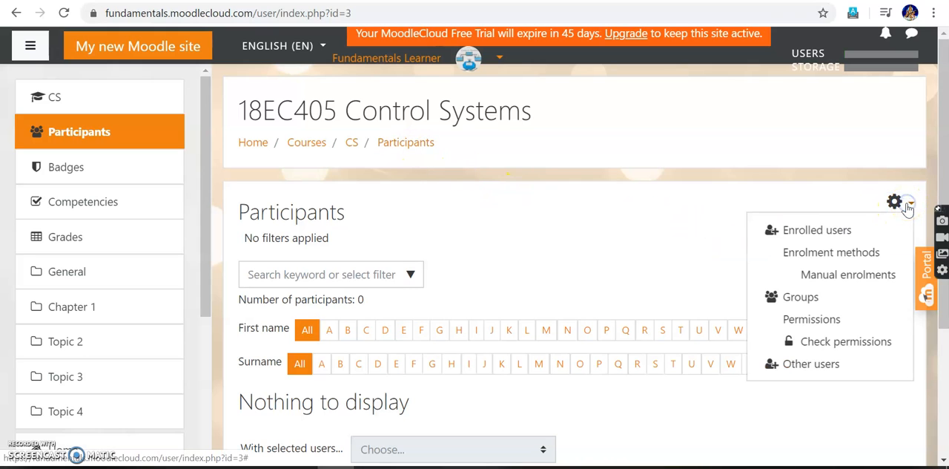
pyautogui.click(832, 276)
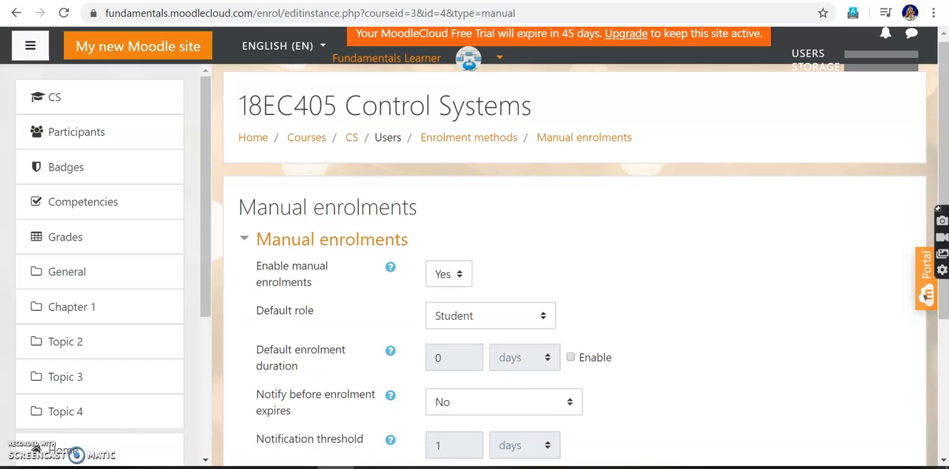
pyautogui.scroll(-3, 835, 279)
pyautogui.scroll(2, 835, 279)
pyautogui.scroll(1, 578, 278)
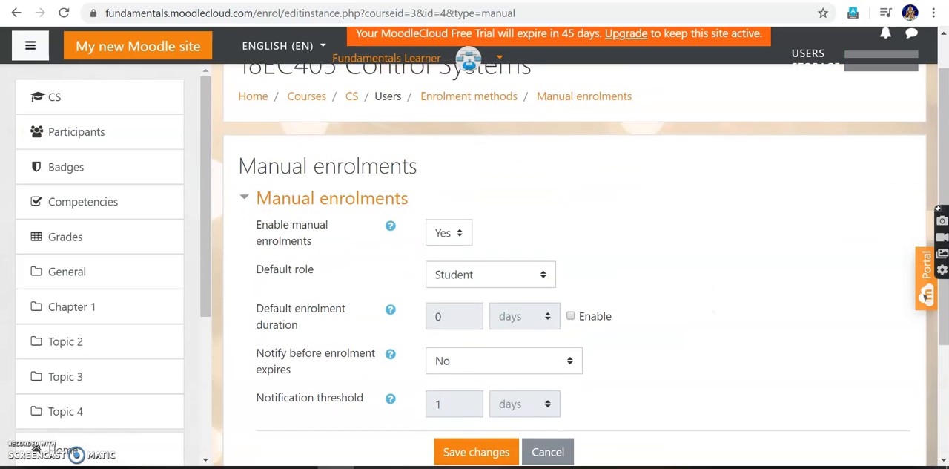
# Reopen the manual enrolment settings from the course's enrolment methods and save them with Student as the default role.
pyautogui.click(459, 143)
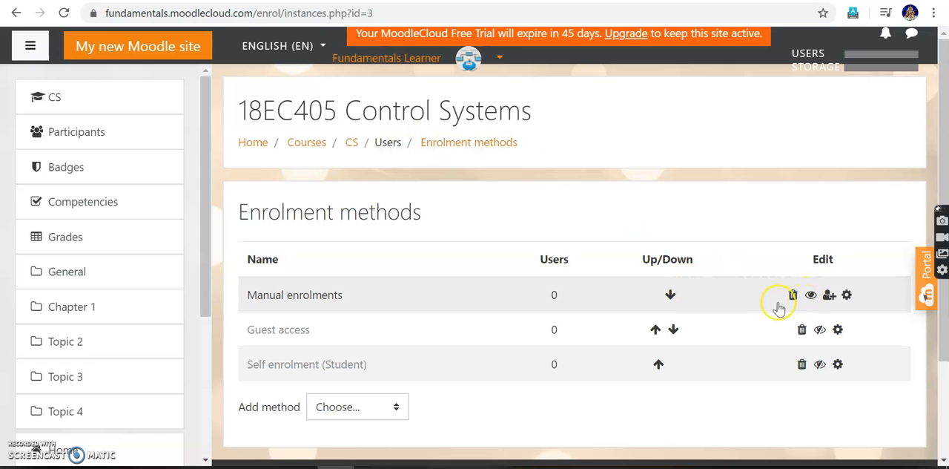
pyautogui.click(847, 295)
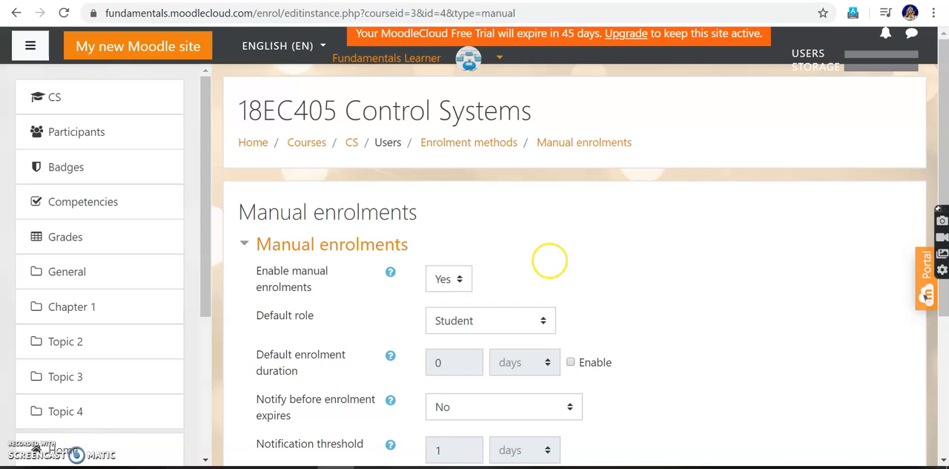
pyautogui.scroll(-3, 549, 260)
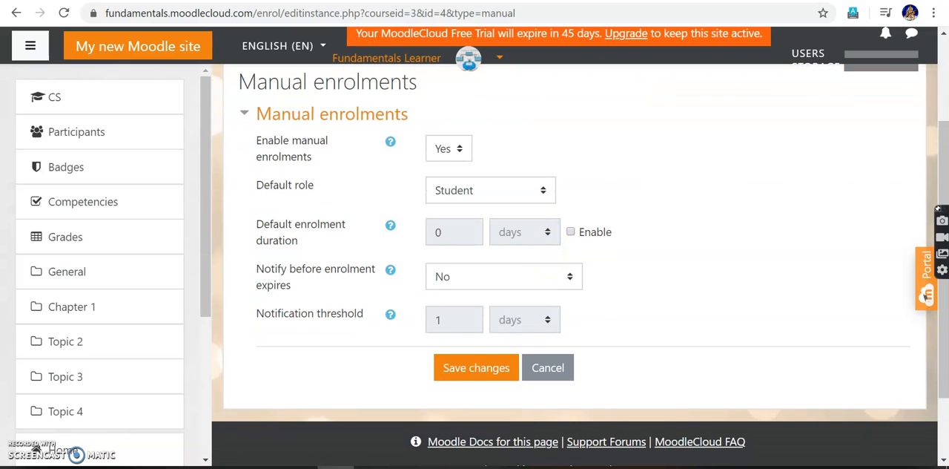
pyautogui.click(476, 367)
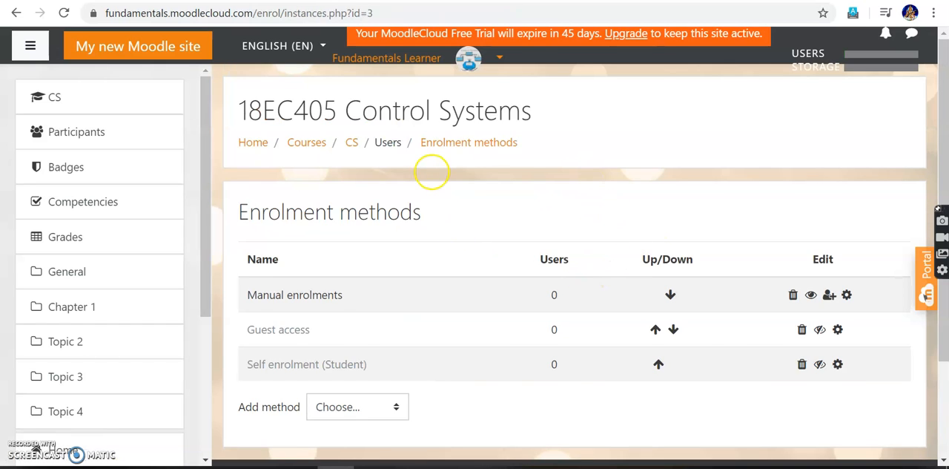
# Return to the course participants and open the user enrolment page of the Manual enrolments method.
pyautogui.click(351, 142)
pyautogui.click(84, 139)
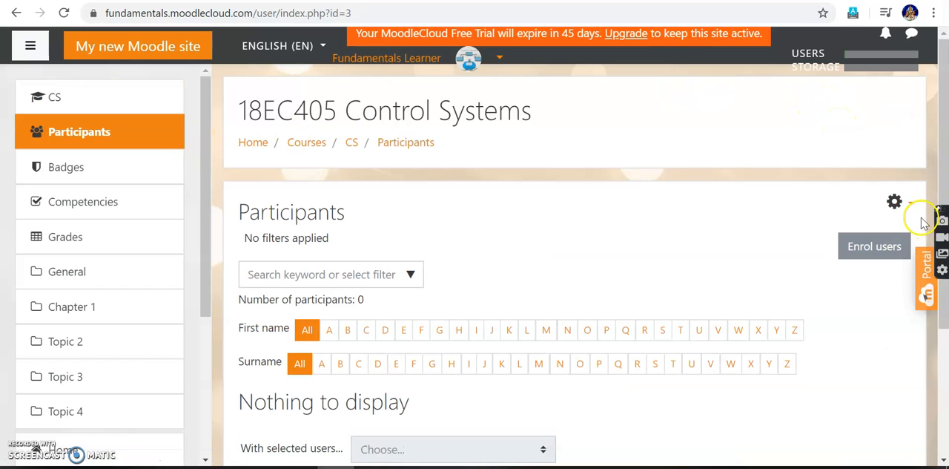
pyautogui.click(910, 206)
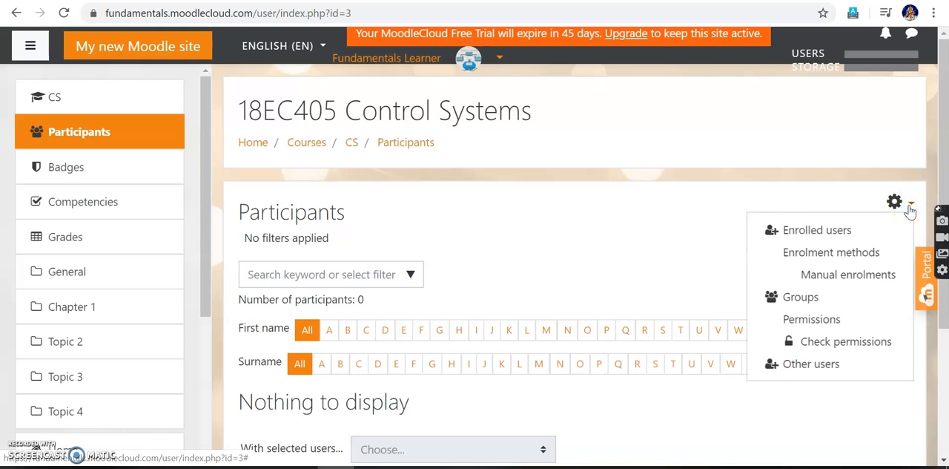
pyautogui.click(882, 254)
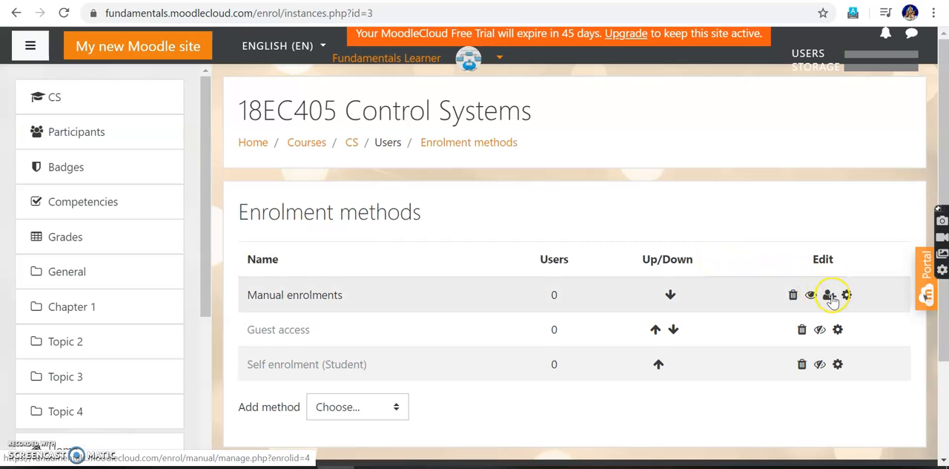
pyautogui.click(830, 295)
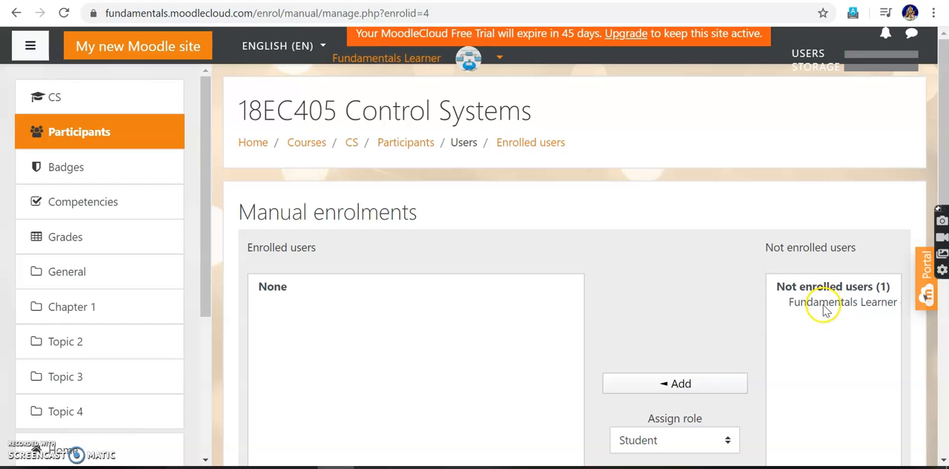
# Enrol the listed not-enrolled user as Student with unlimited duration starting today (20/04/20), and review the manual enrolments page.
pyautogui.click(825, 304)
pyautogui.scroll(-2, 824, 307)
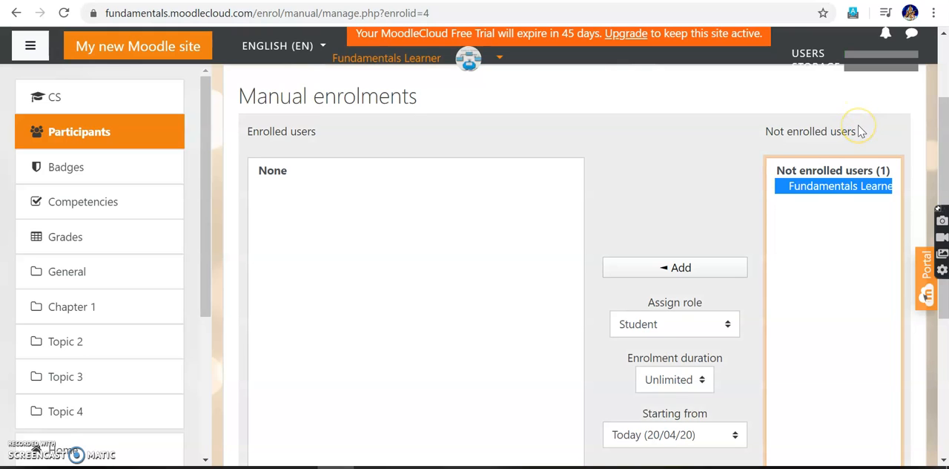
pyautogui.click(829, 189)
pyautogui.click(675, 267)
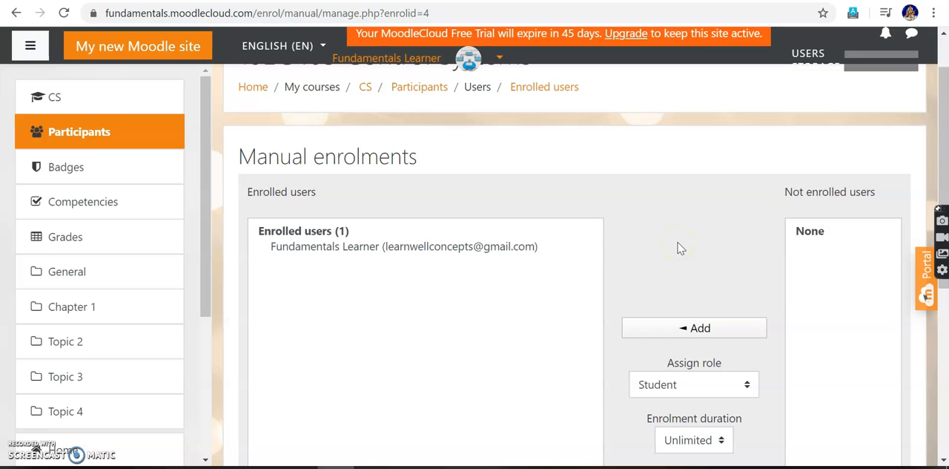
pyautogui.scroll(-3, 676, 245)
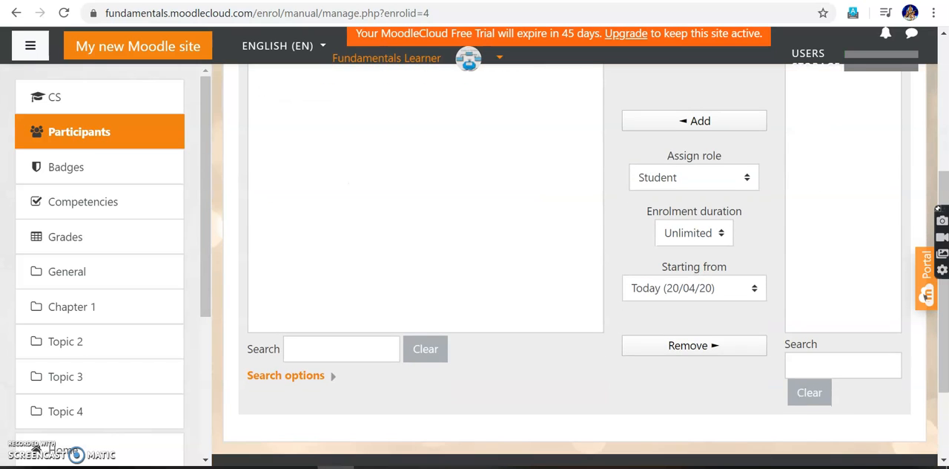
pyautogui.scroll(-2, 579, 259)
pyautogui.scroll(5, 578, 259)
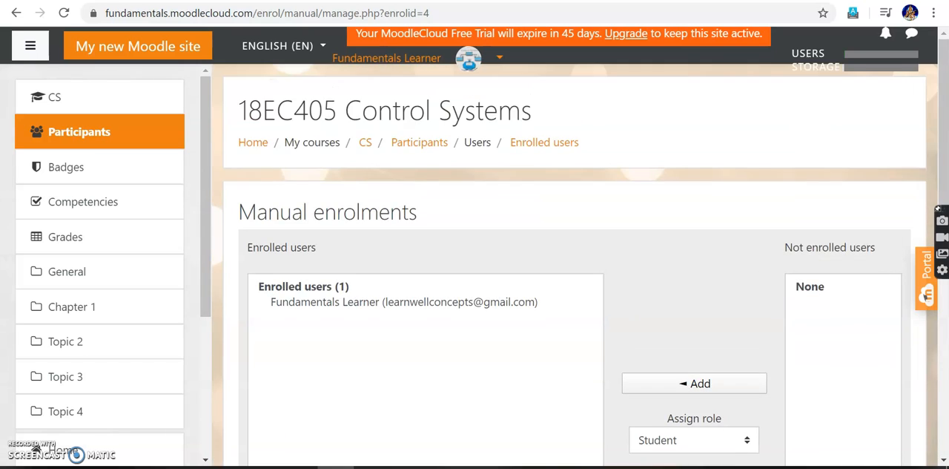
pyautogui.scroll(-5, 578, 267)
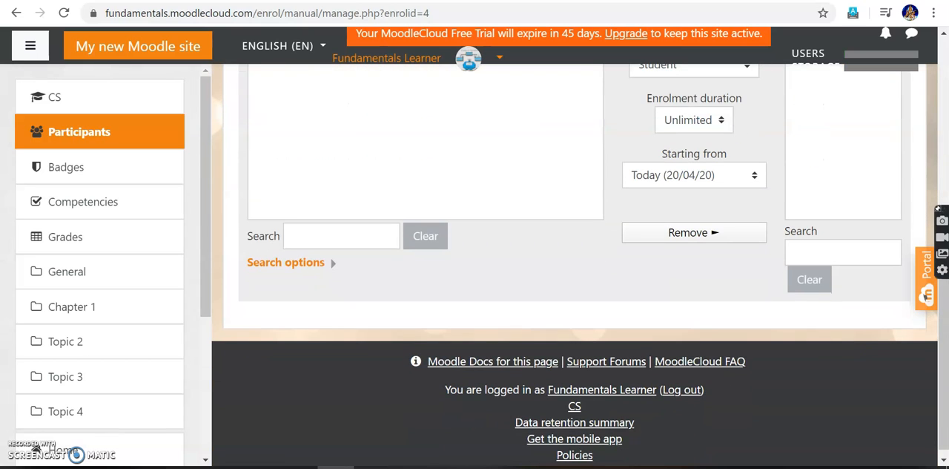